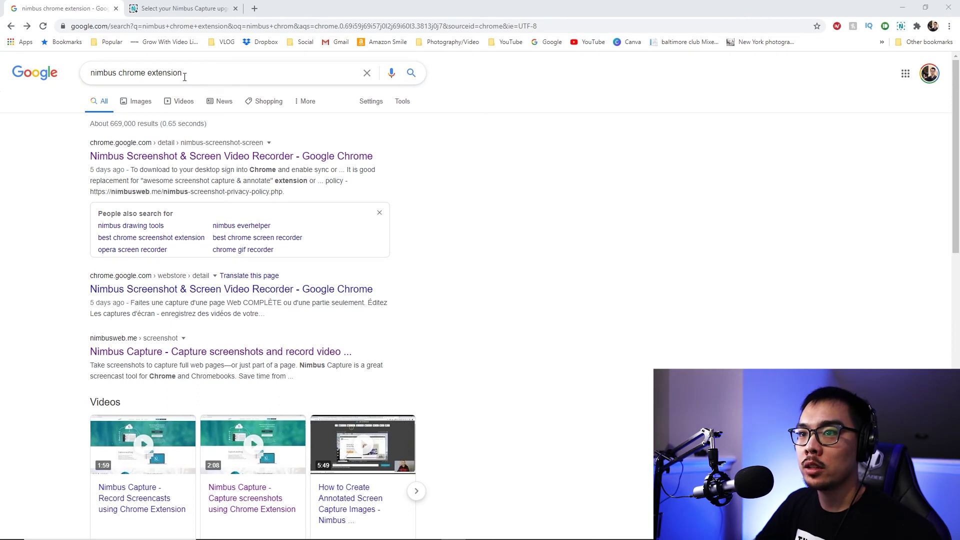
- Open the Nimbus Screenshot & Screen Video Recorder store listing and confirm it appears among installed extensions
left_click(181, 157)
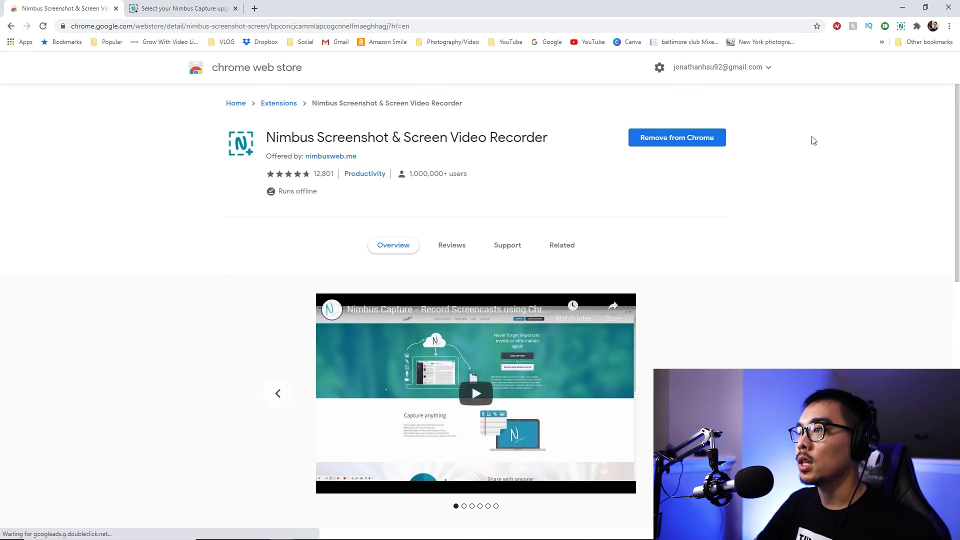
left_click(917, 26)
scroll(849, 155, "down", 1)
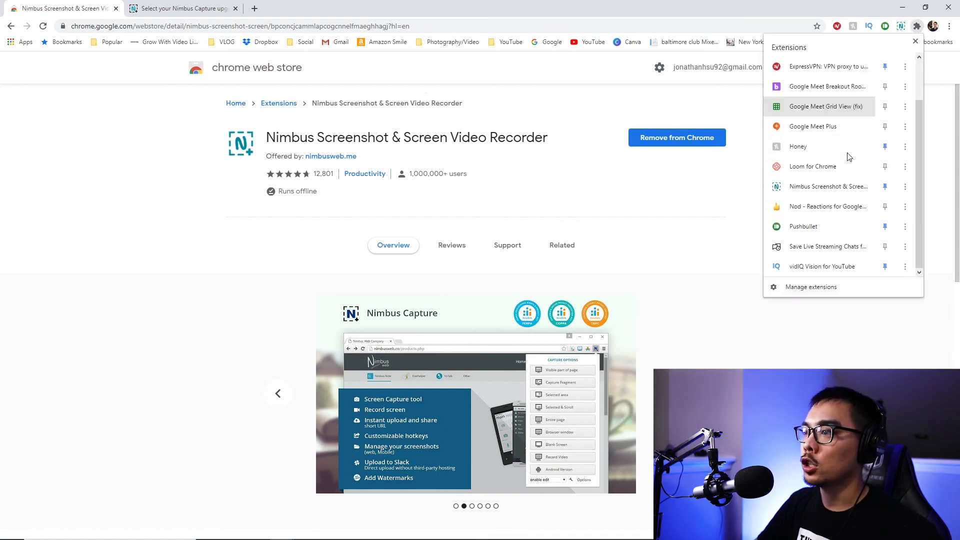
scroll(847, 152, "up", 1)
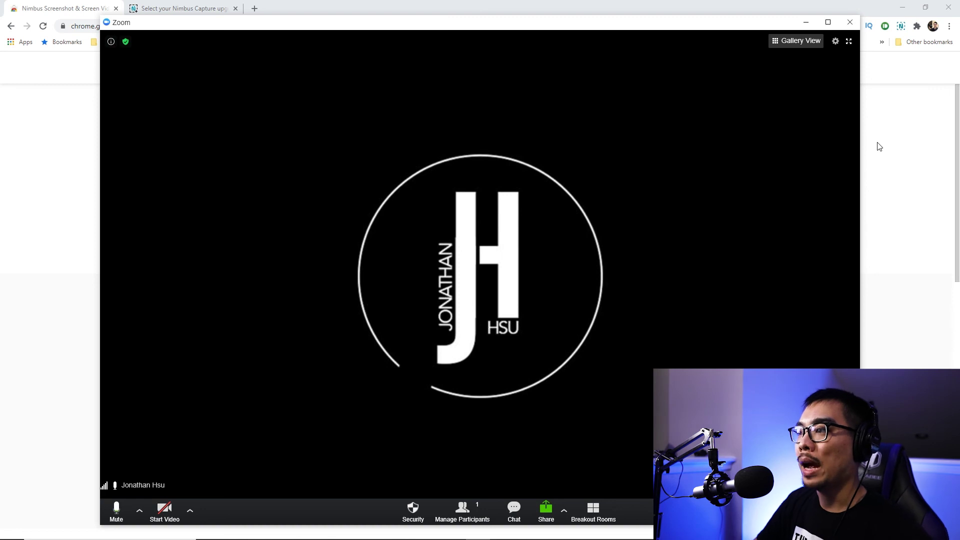
left_click(898, 149)
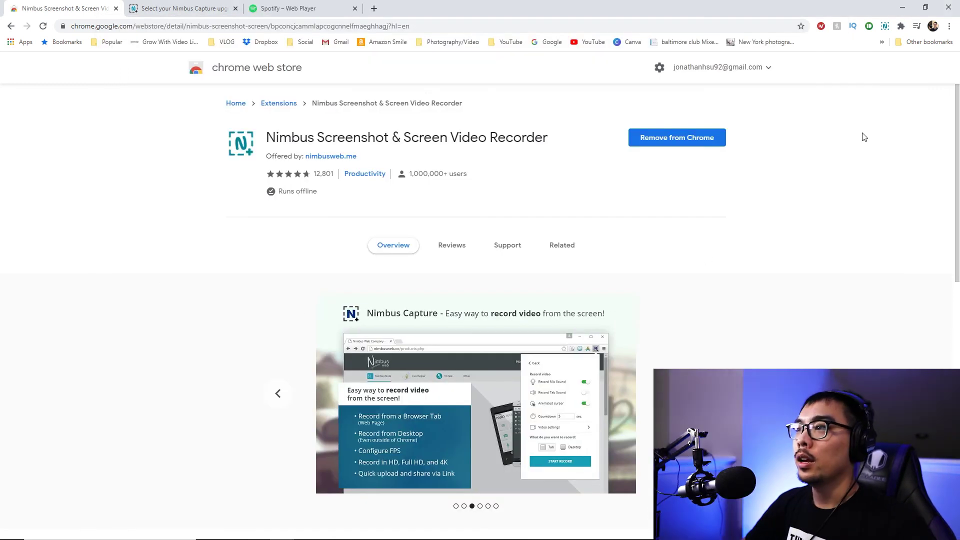
- Start a Nimbus desktop video recording with mic sound using Record Video and START RECORD
left_click(884, 26)
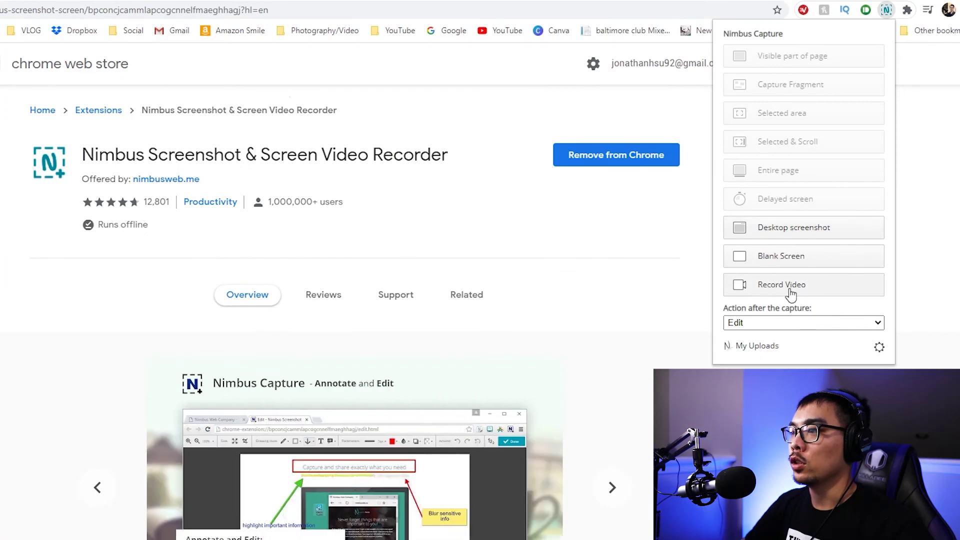
left_click(776, 288)
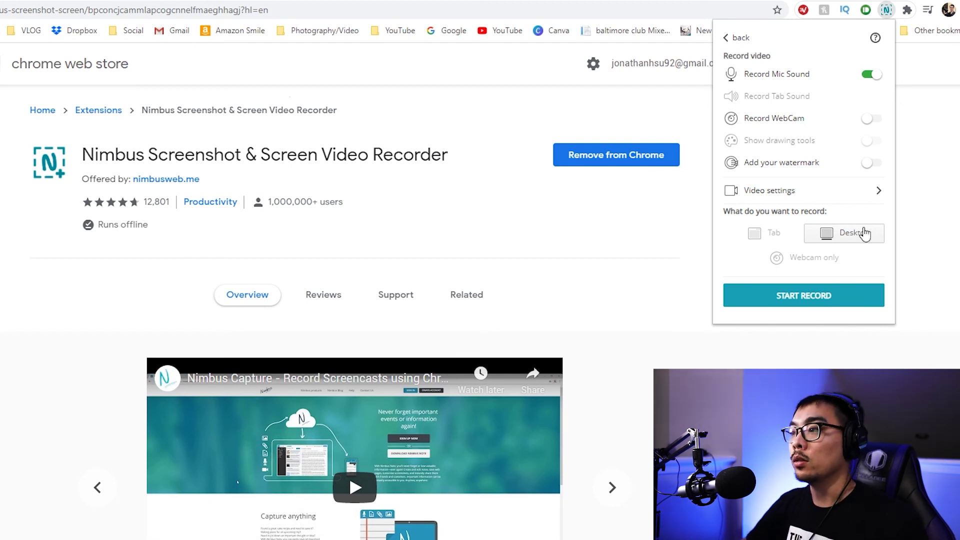
left_click(804, 298)
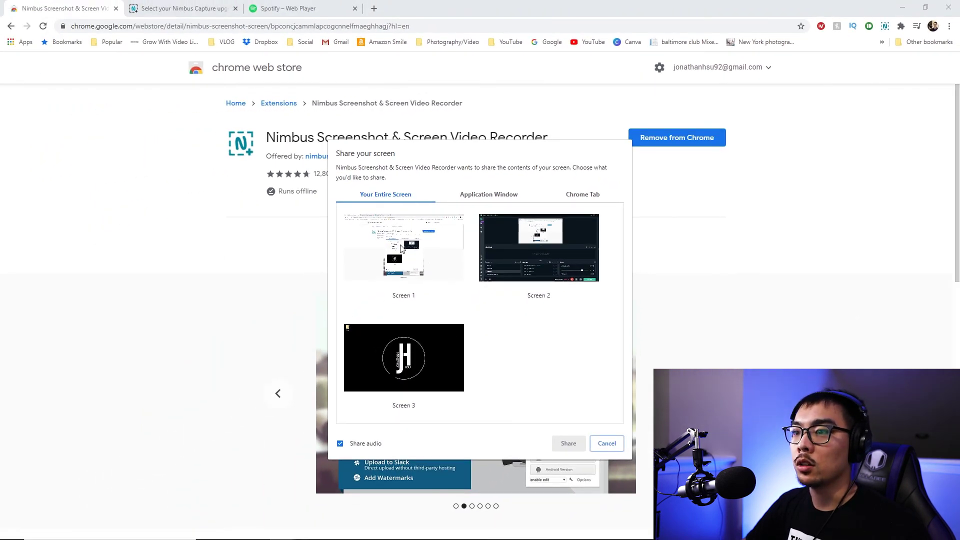
- Share Screen 1 with audio so the recording begins
left_click(401, 248)
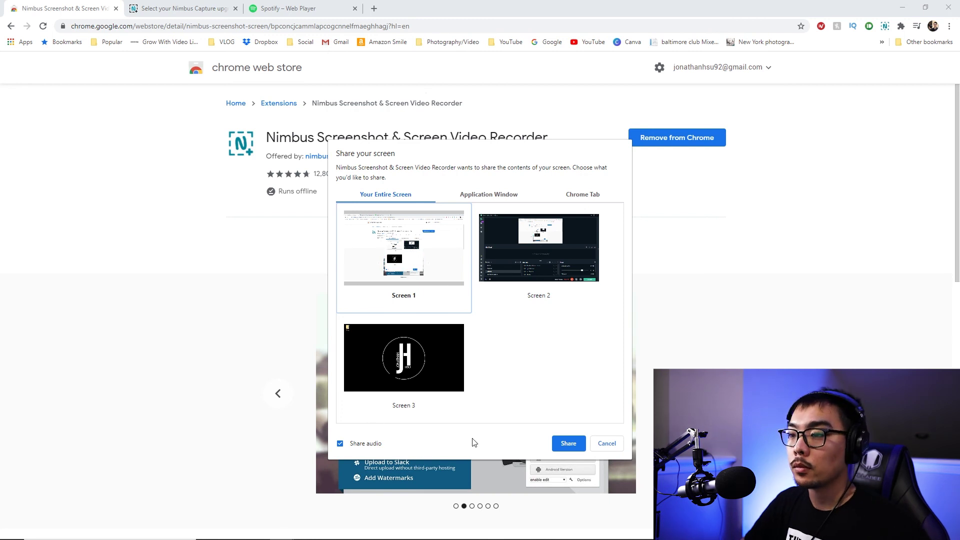
left_click(568, 443)
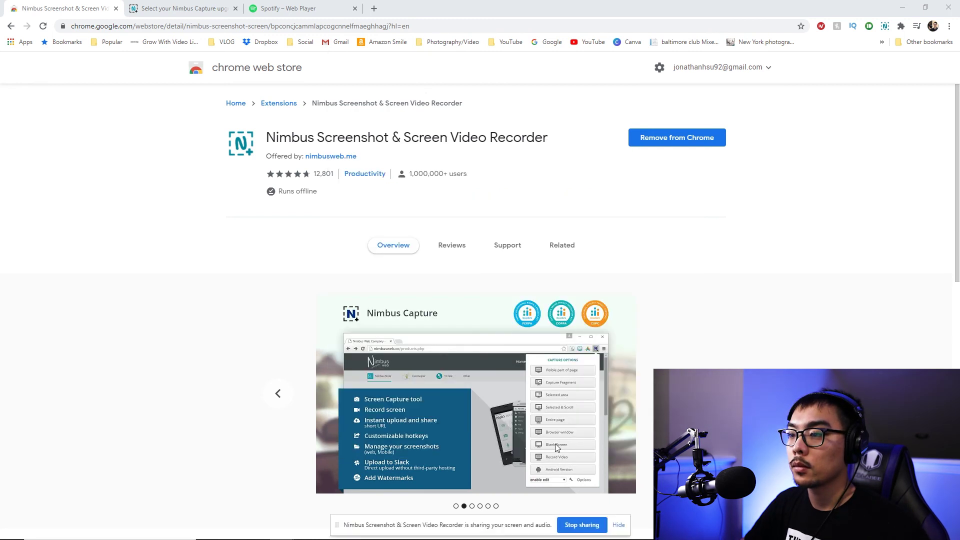
- Hide the sharing bar, show the Zoom meeting full screen briefly, then switch to the Spotify tab
left_click(618, 525)
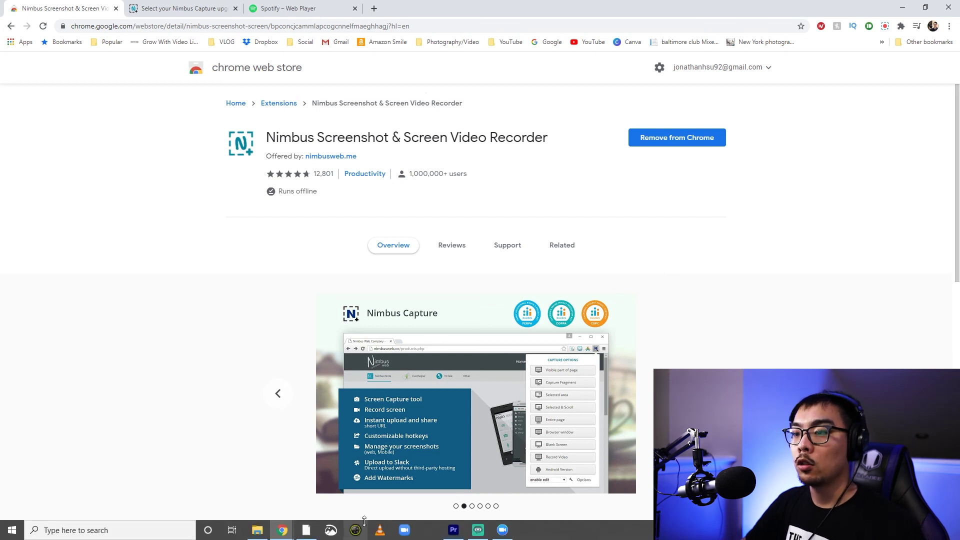
mouse_move(502, 529)
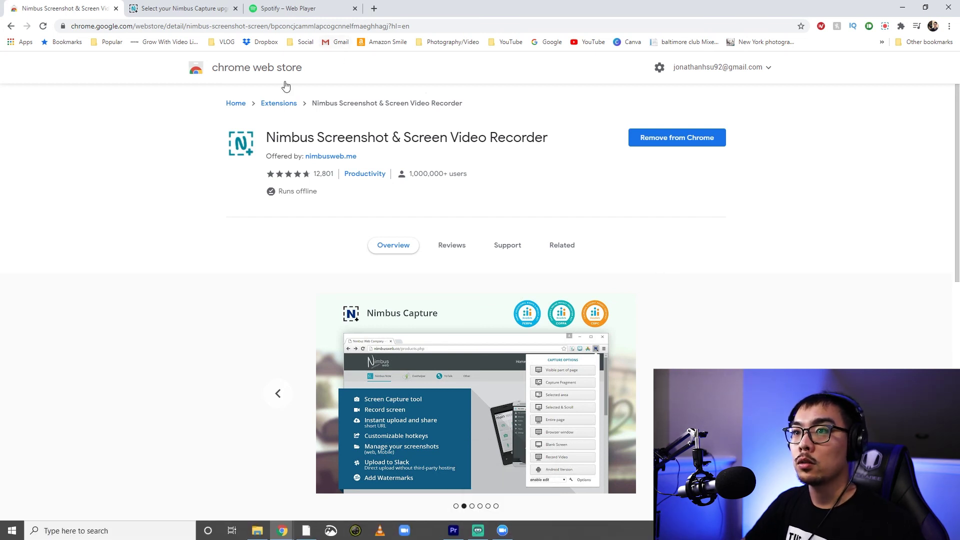
left_click(502, 530)
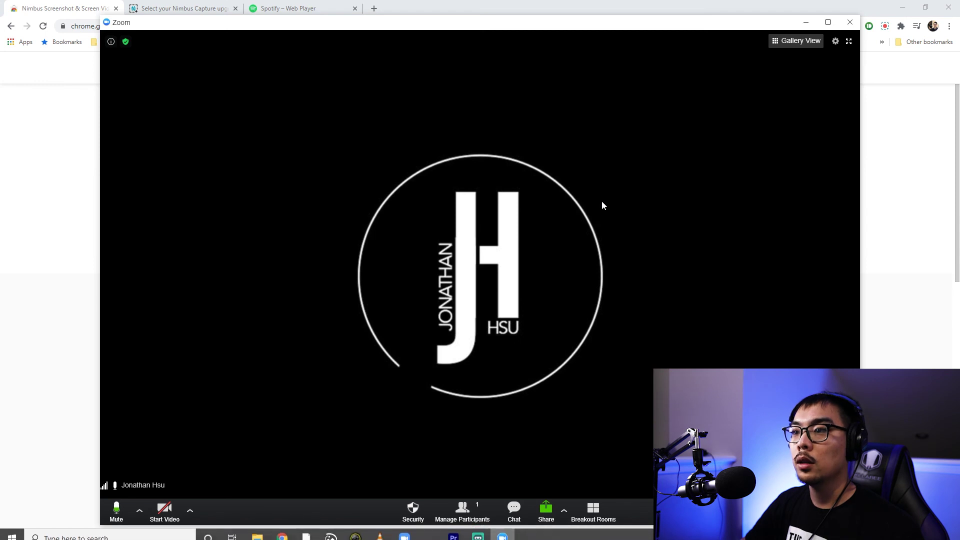
double_click(473, 326)
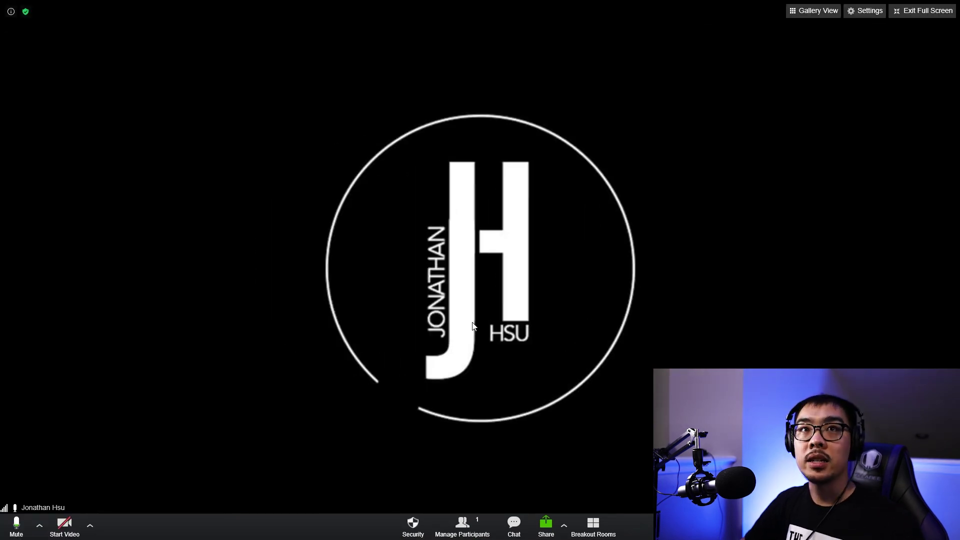
key("Escape")
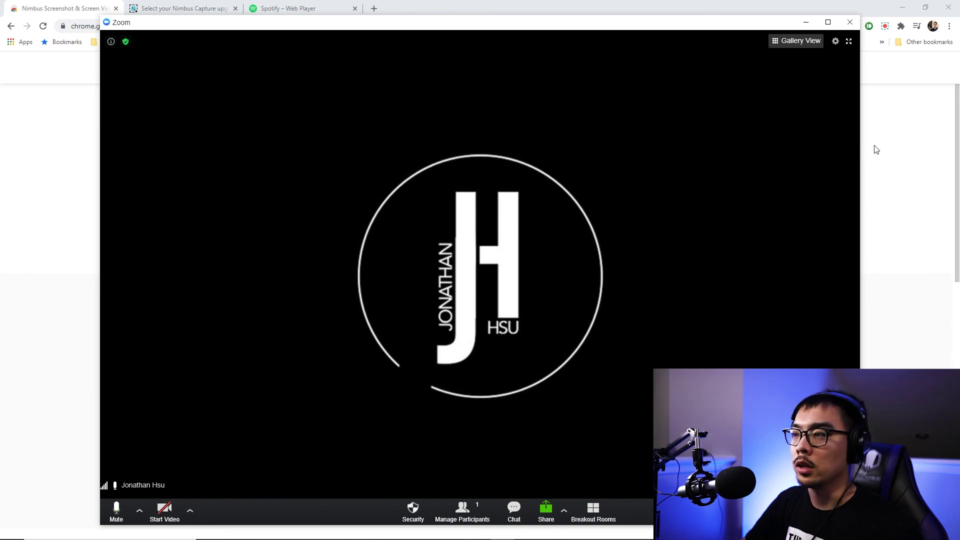
left_click(880, 160)
left_click(306, 9)
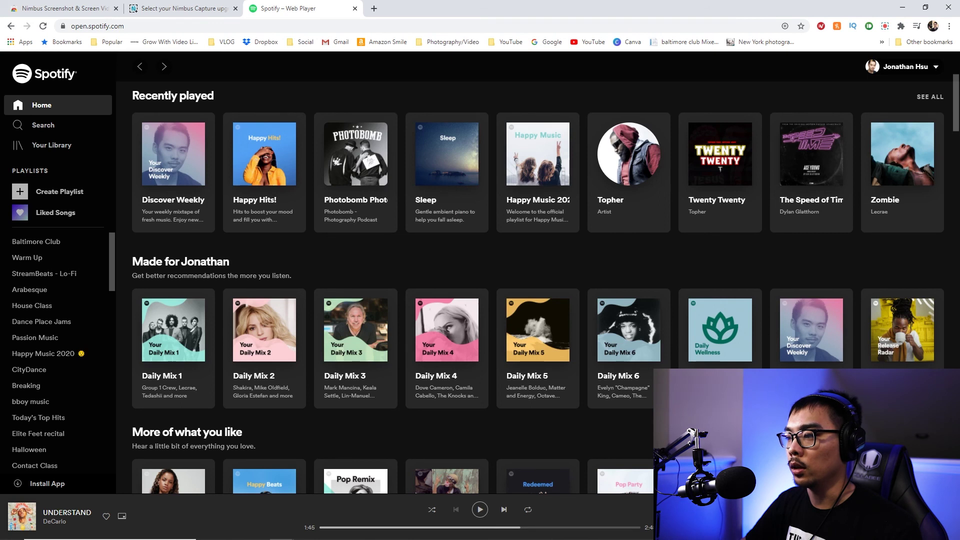
- Play UNDERSTAND briefly in Spotify, pause it at 1:49, then flip to Zoom and back to Chrome
left_click(481, 511)
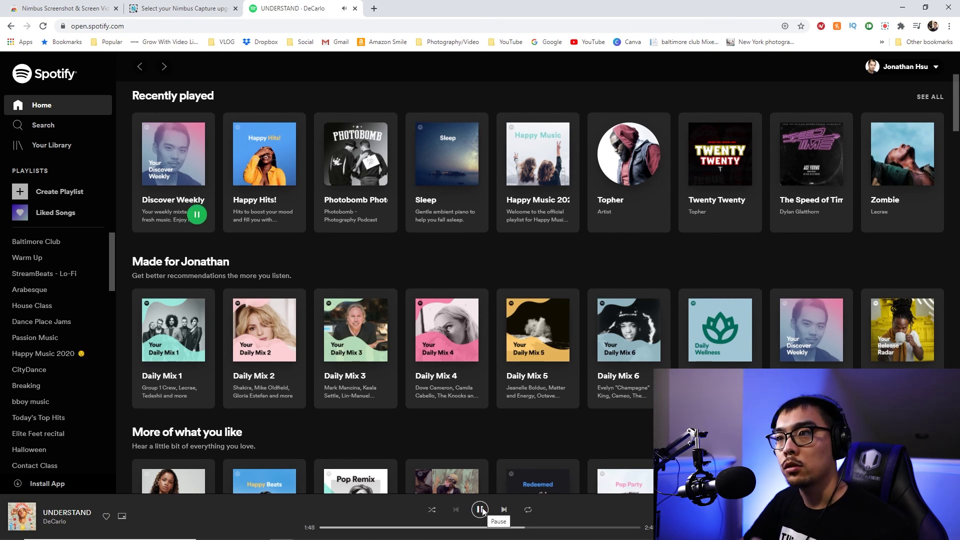
left_click(480, 509)
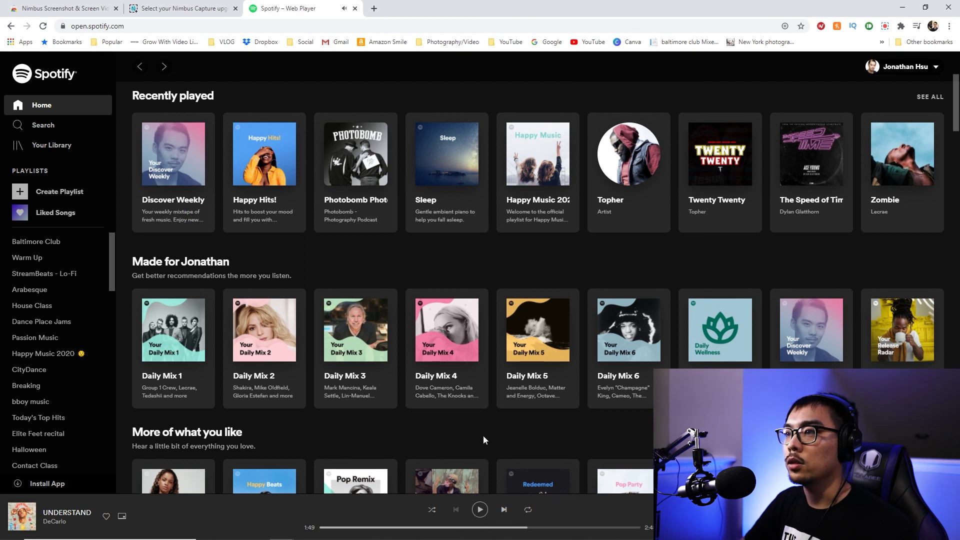
mouse_move(510, 535)
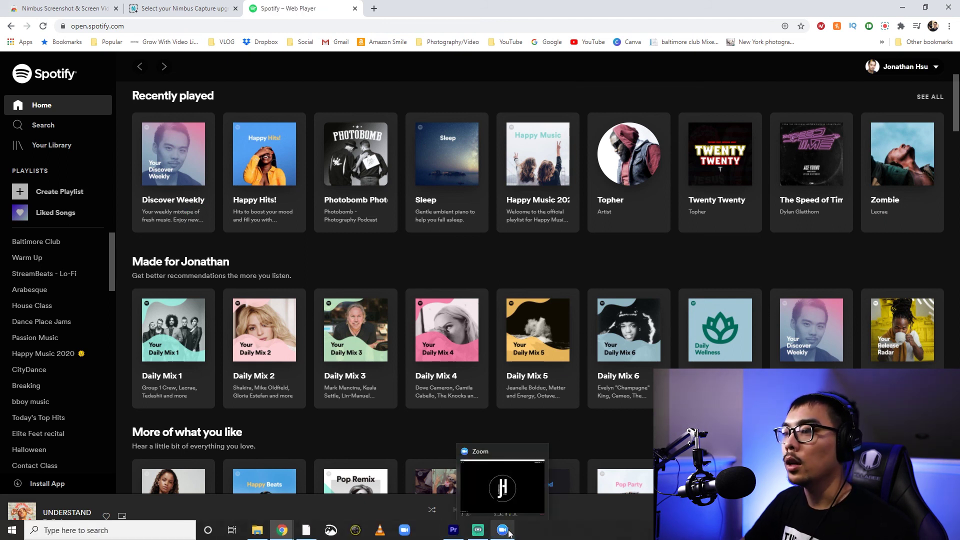
left_click(509, 533)
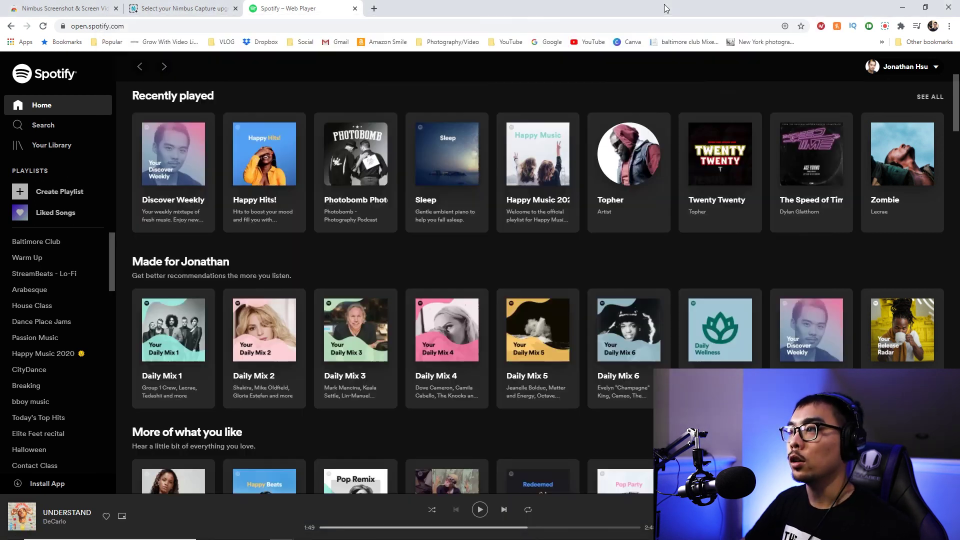
left_click(665, 6)
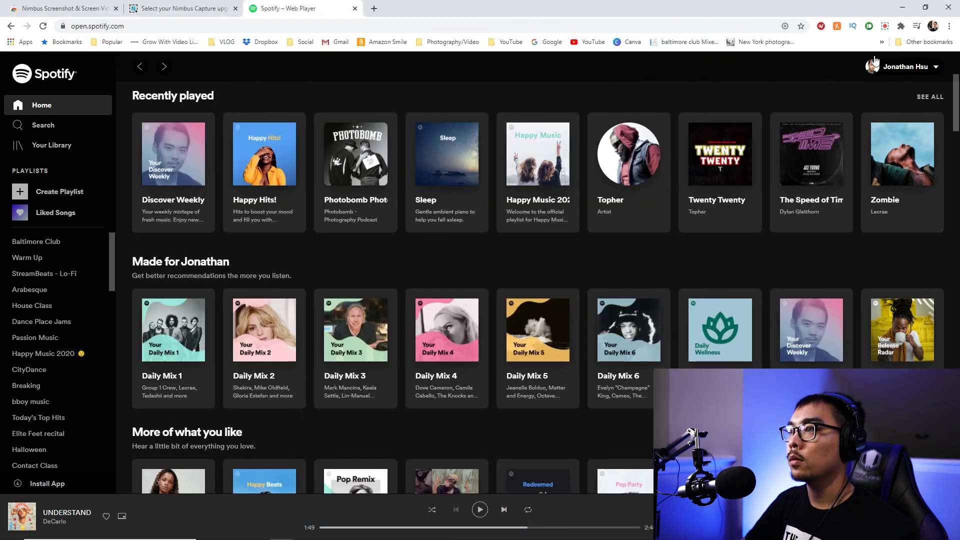
left_click(885, 26)
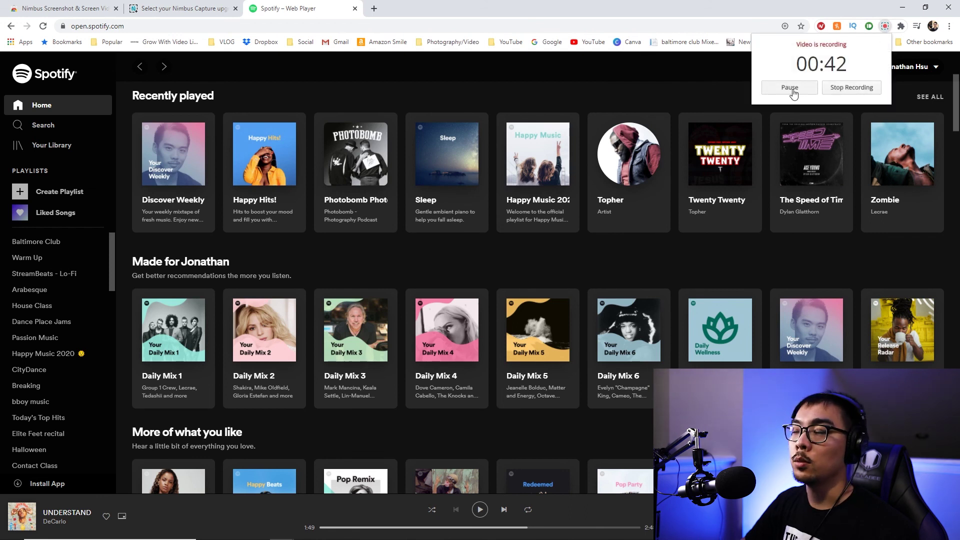
- Stop the 0:43 recording, mute and pause its preview, and open Save As to Downloads for the WEBM file
left_click(848, 92)
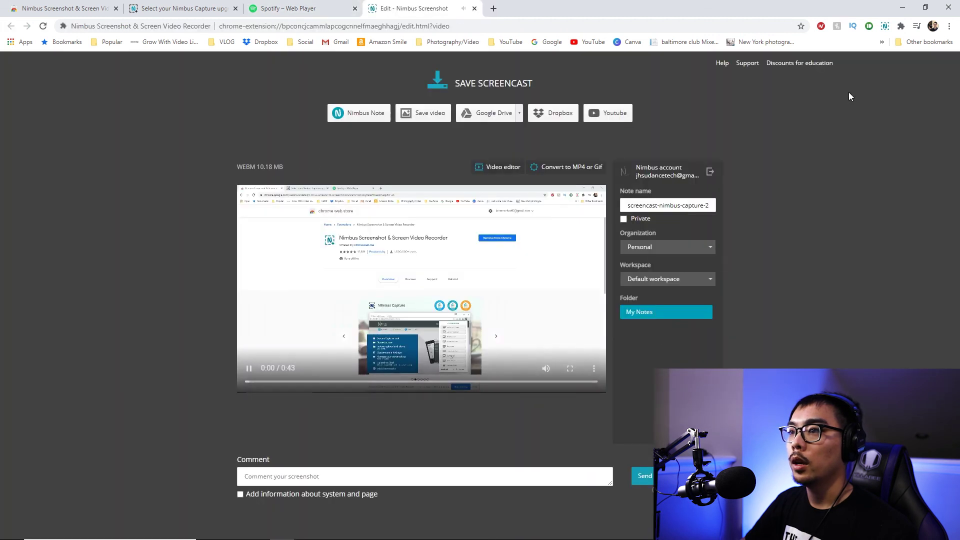
left_click(546, 368)
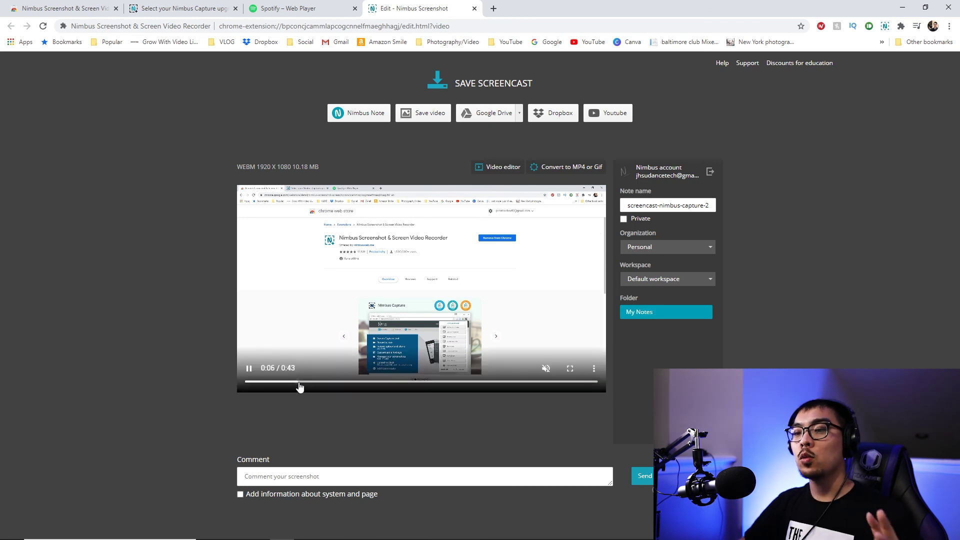
left_click(248, 370)
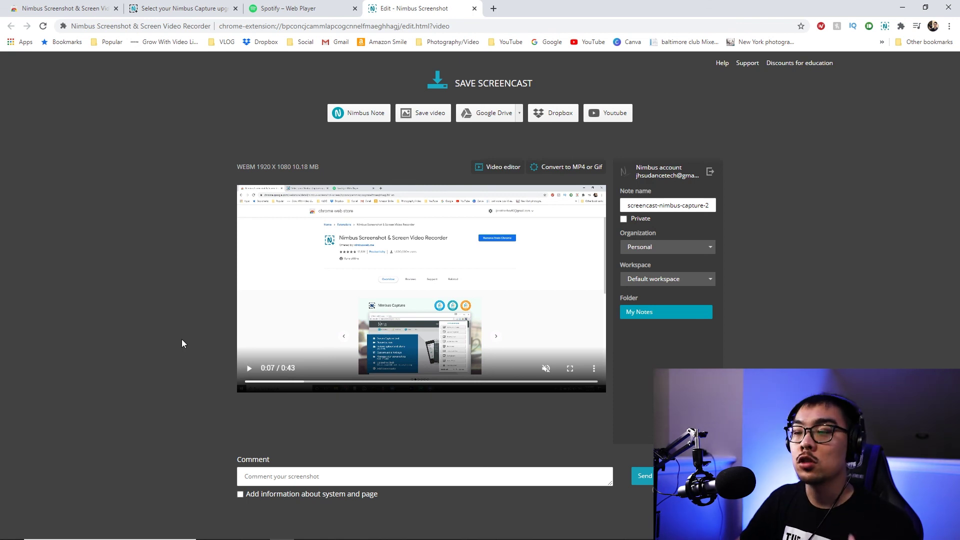
left_click(463, 81)
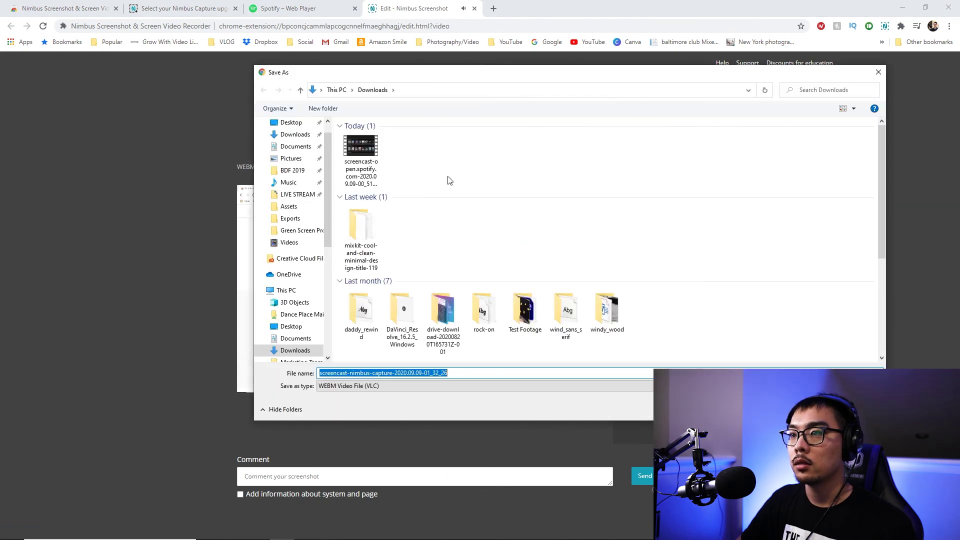
- Save the WEBM screencast to Downloads and mute the preview
key("Return")
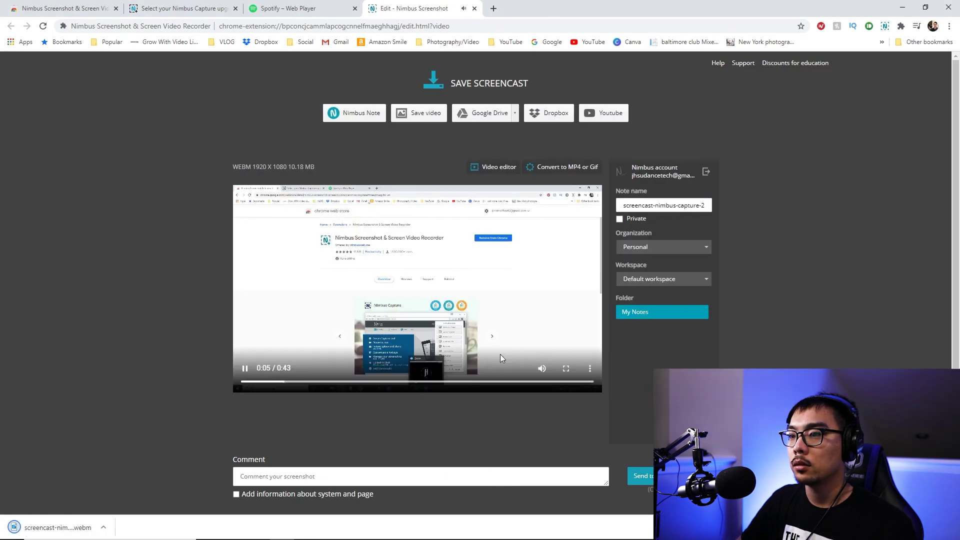
left_click(542, 369)
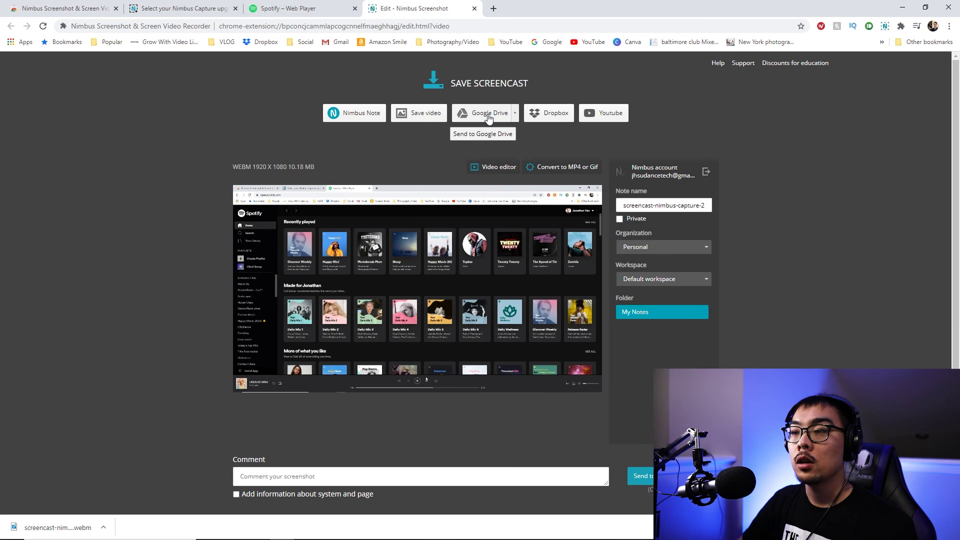
- Convert the screencast to a 7.68 MB MP4 and open it in the Video editor
left_click(563, 170)
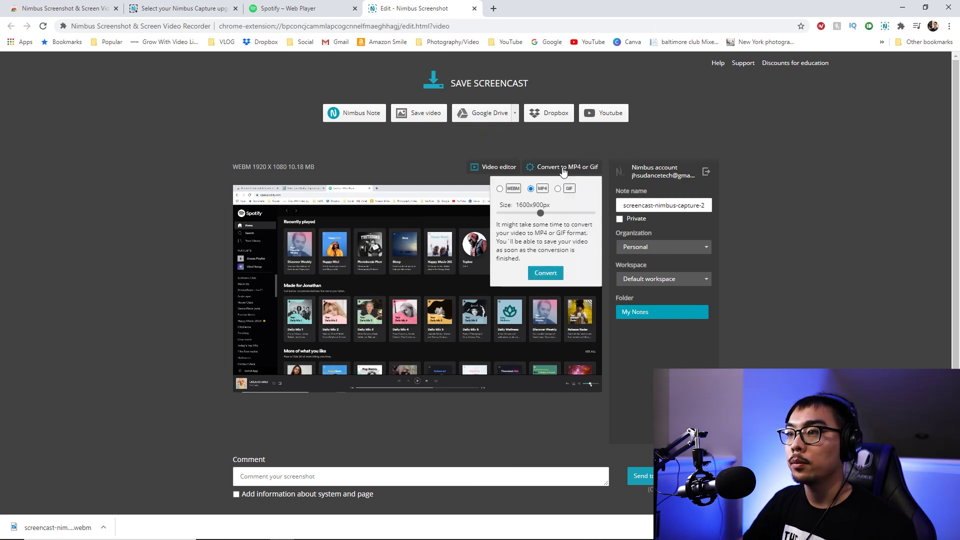
left_click(545, 273)
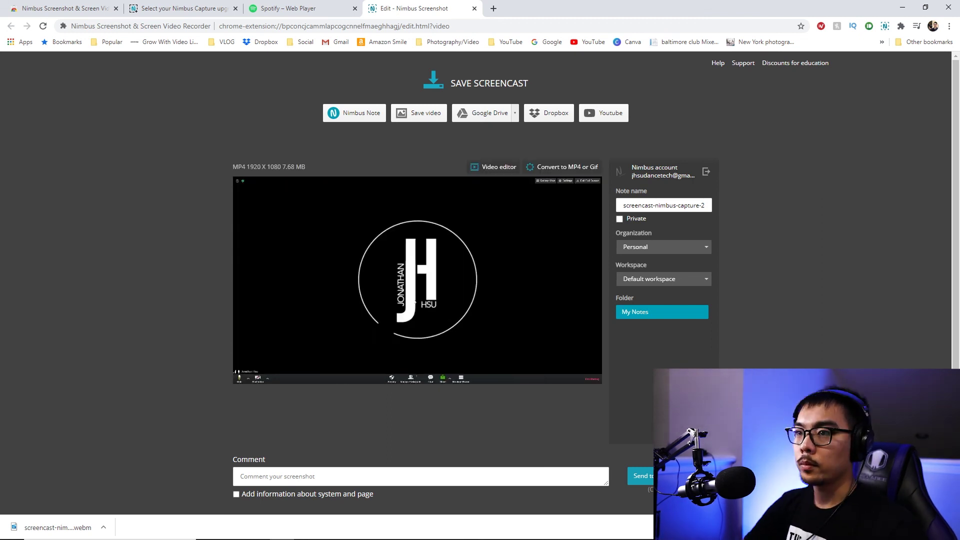
left_click(497, 167)
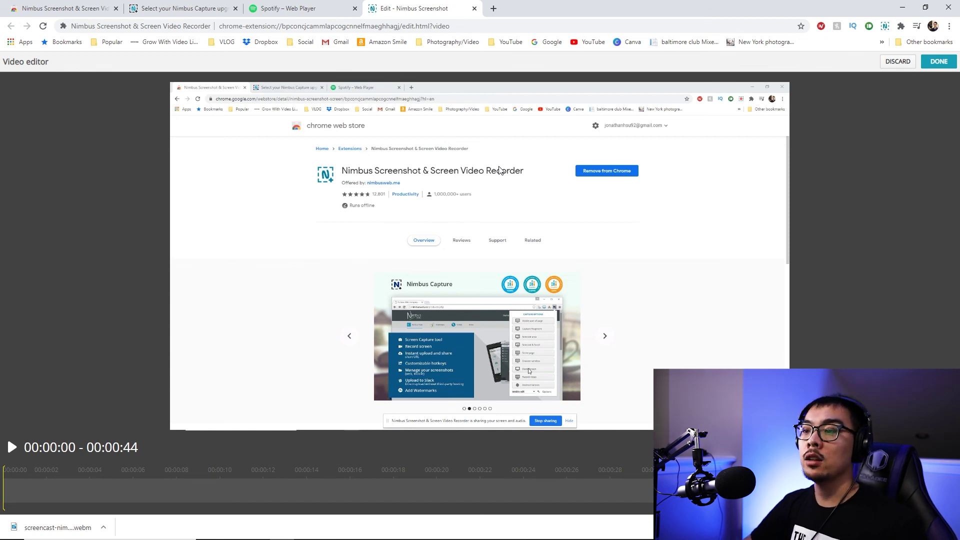
- Trim away the opening ~25 seconds of the clip and preview the shortened recording
left_click(939, 447)
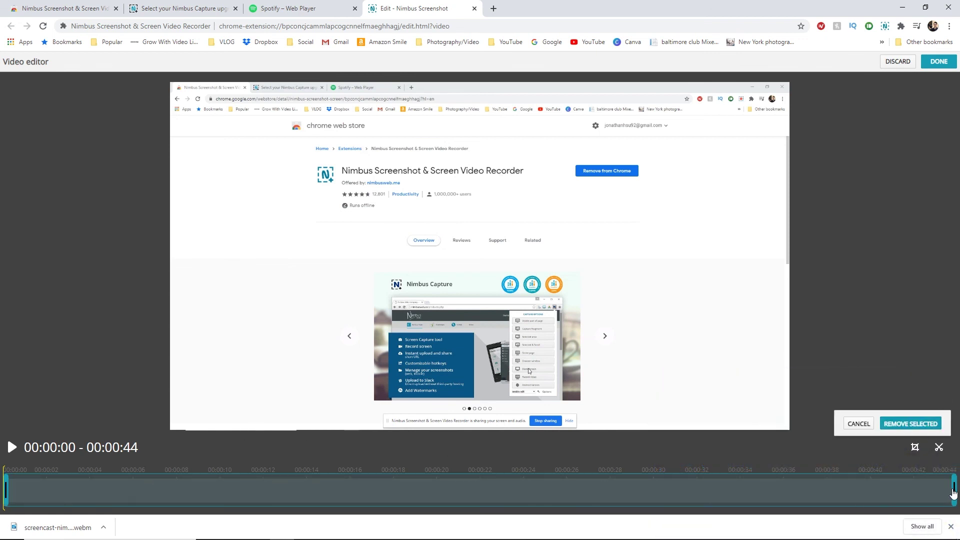
left_click_drag(953, 492, 626, 492)
left_click(580, 491)
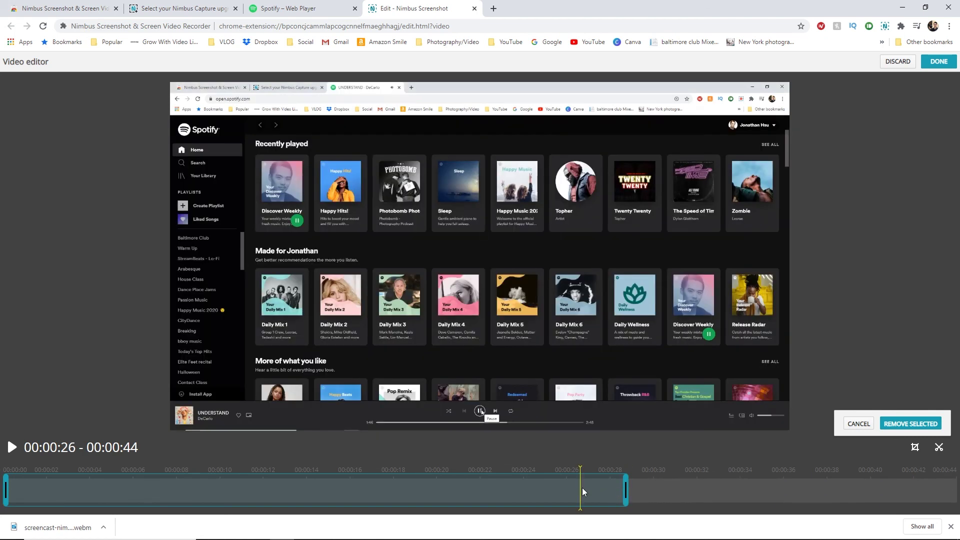
left_click(679, 487)
left_click(475, 488)
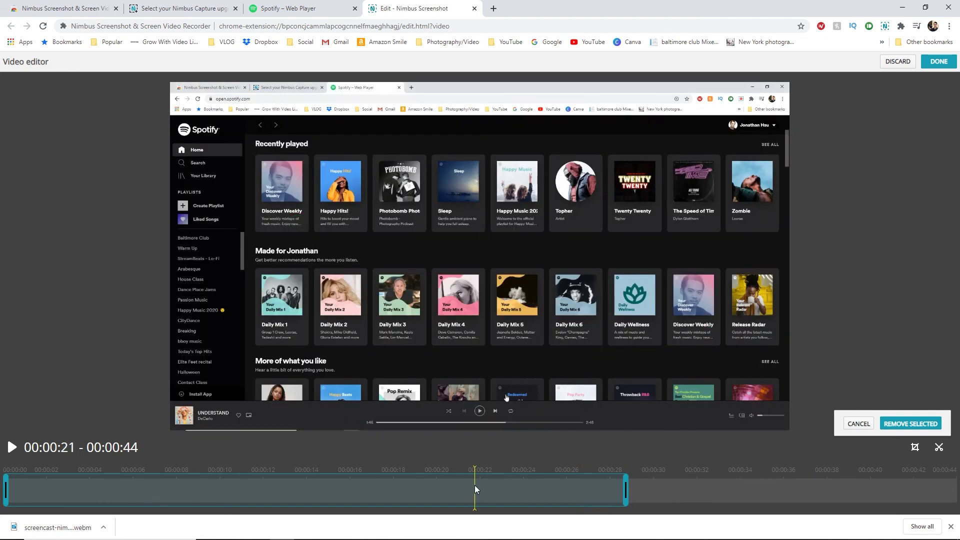
left_click(582, 493)
left_click_drag(626, 492, 563, 491)
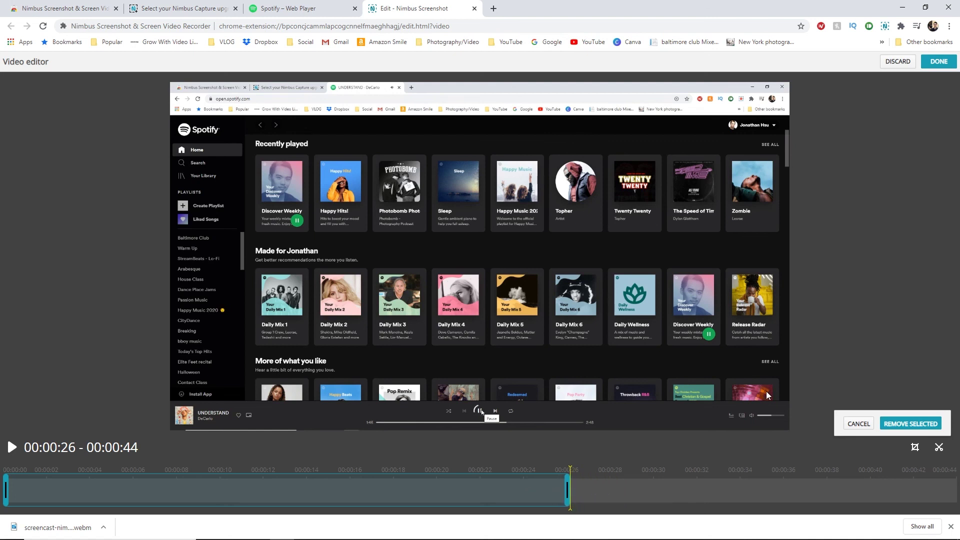
left_click(915, 424)
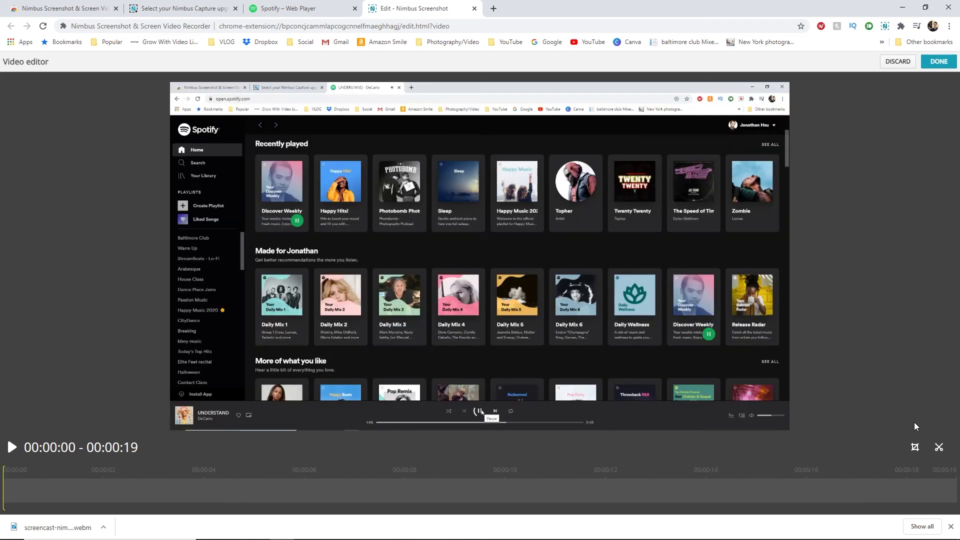
left_click(12, 449)
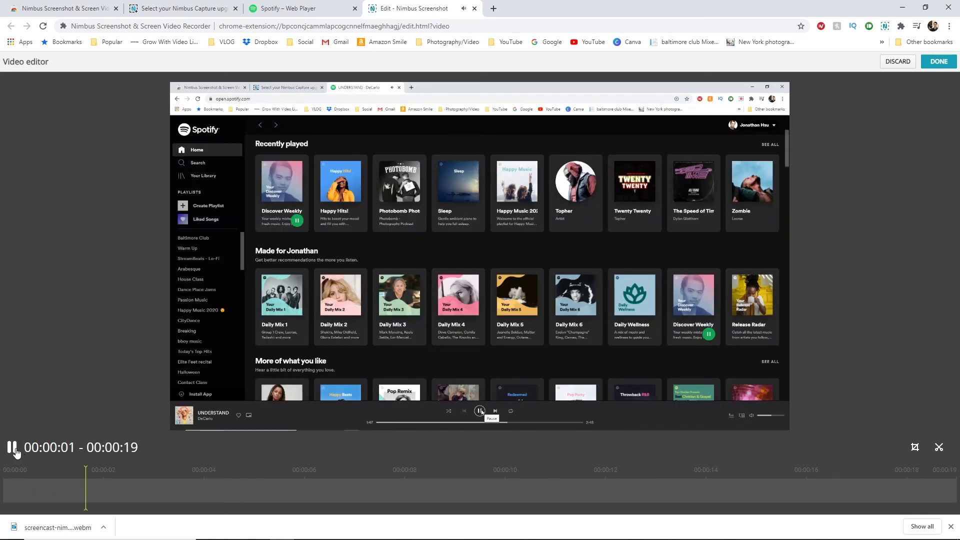
left_click(14, 450)
- Try a crop over most of the frame, cancel it, and apply the edits with DONE
left_click(915, 447)
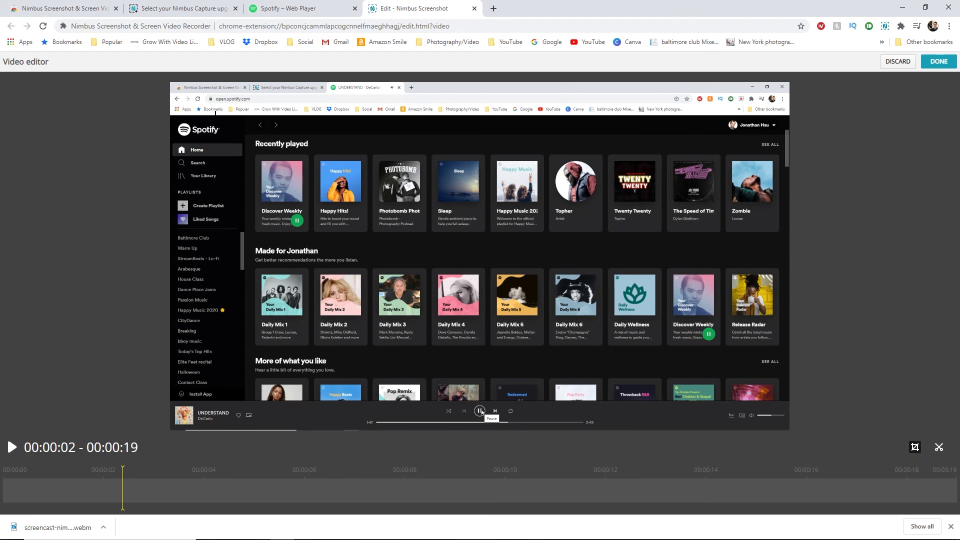
left_click_drag(217, 115, 793, 431)
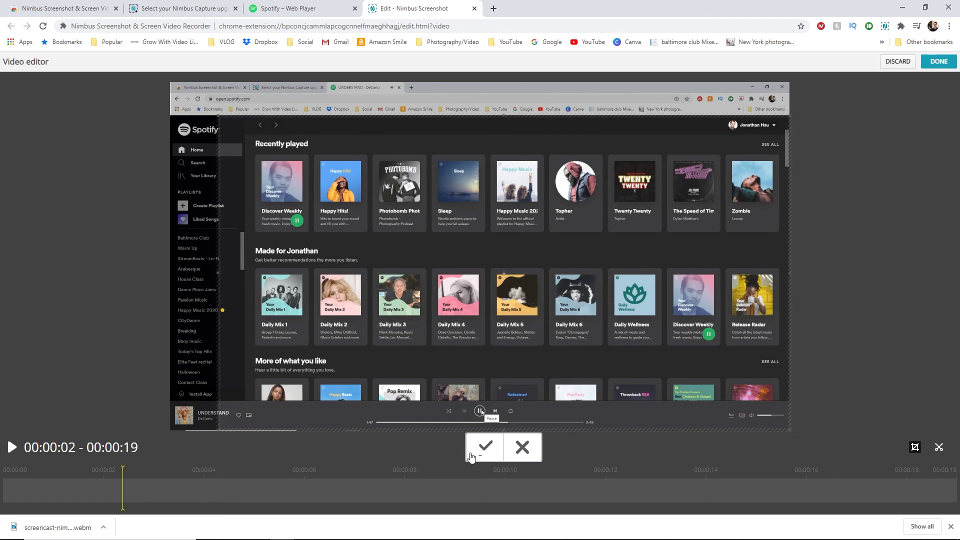
left_click(523, 448)
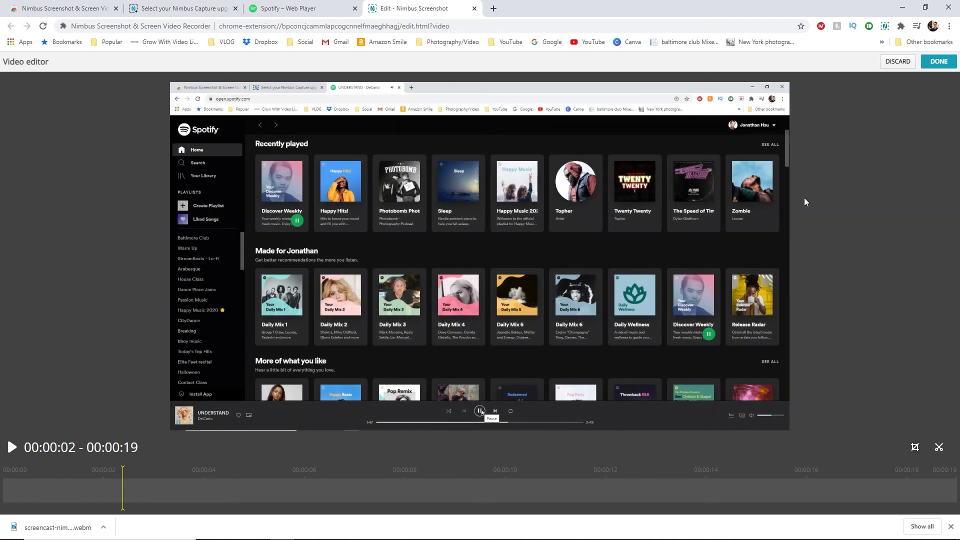
left_click(938, 64)
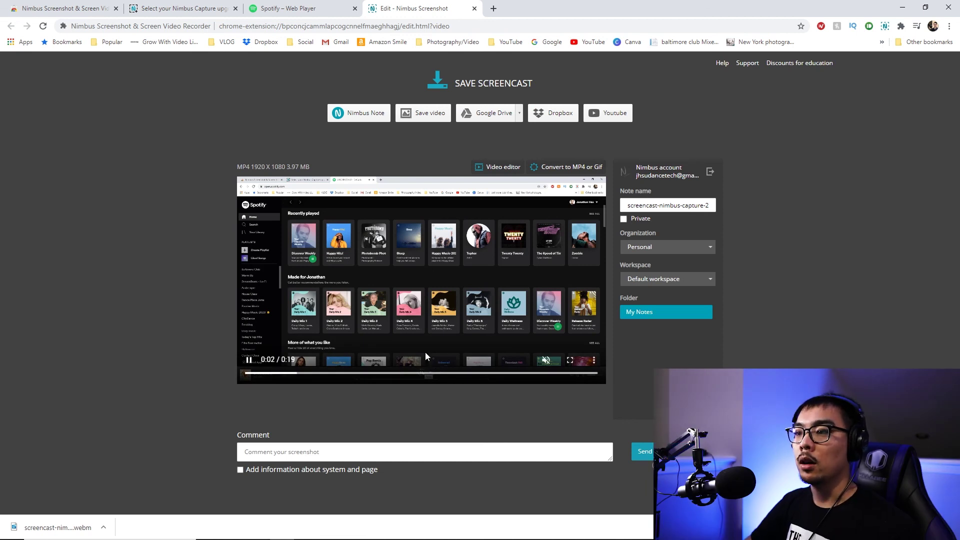
- Upload the trimmed MP4 to Google Drive, view it in My Drive, and return to Nimbus
left_click(485, 114)
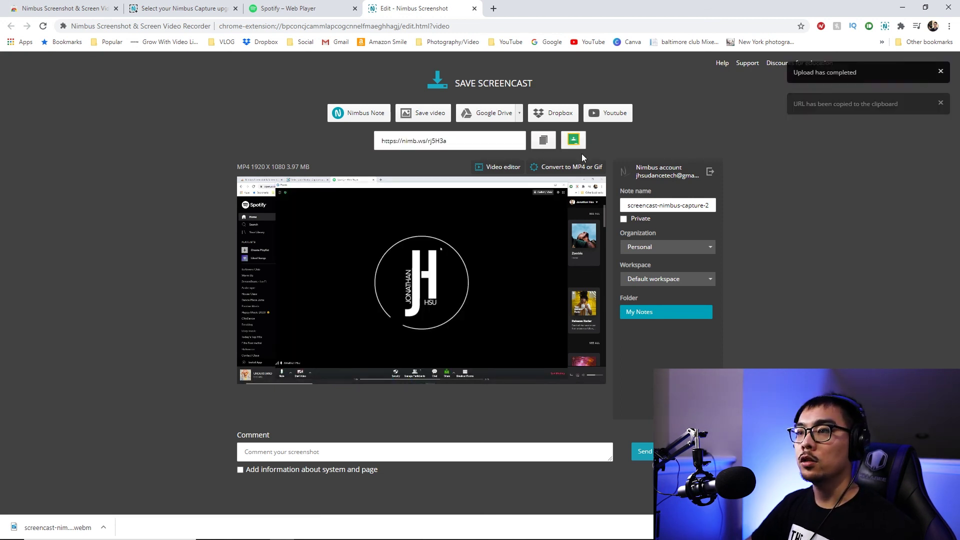
left_click(493, 8)
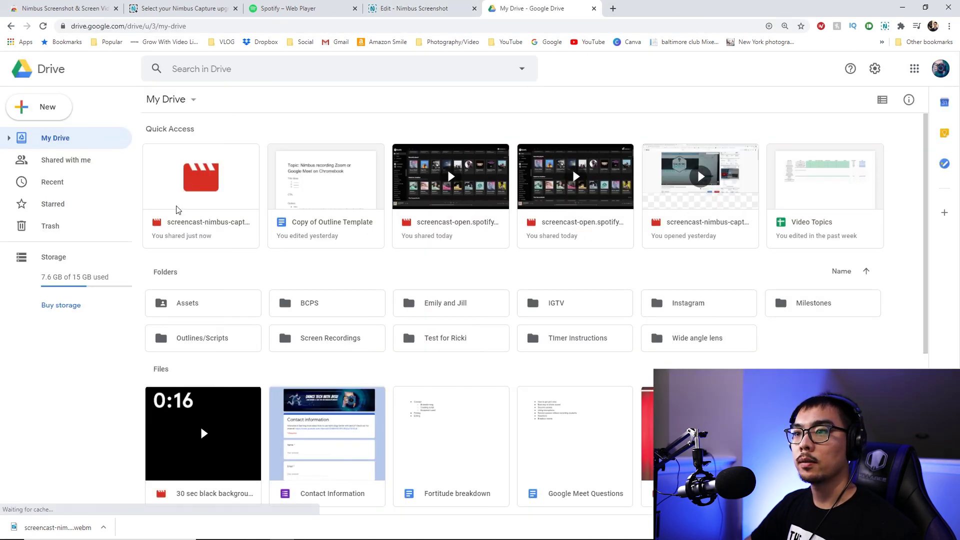
left_click(423, 9)
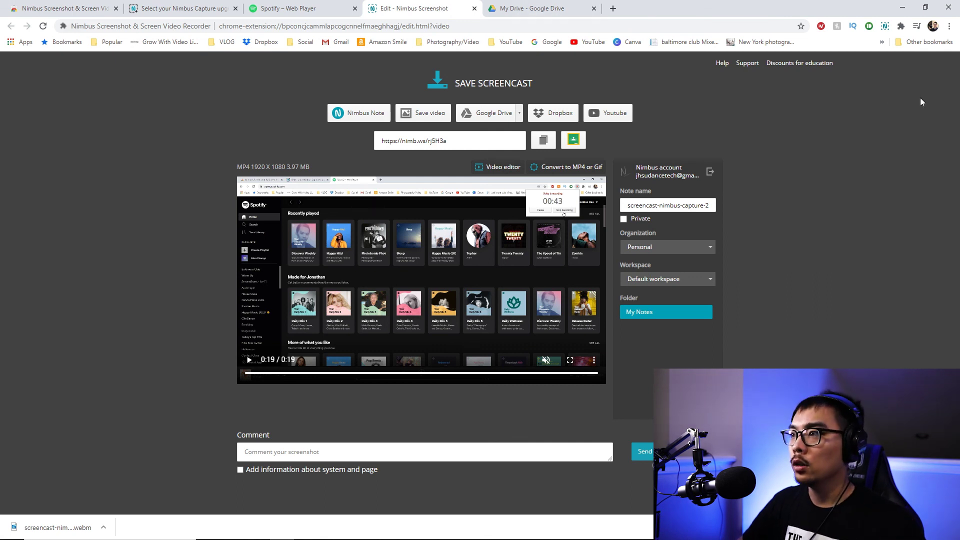
- Open the uploaded Spotify screencast note in Nimbus Note through Nimbus Capture's My Uploads
left_click(884, 26)
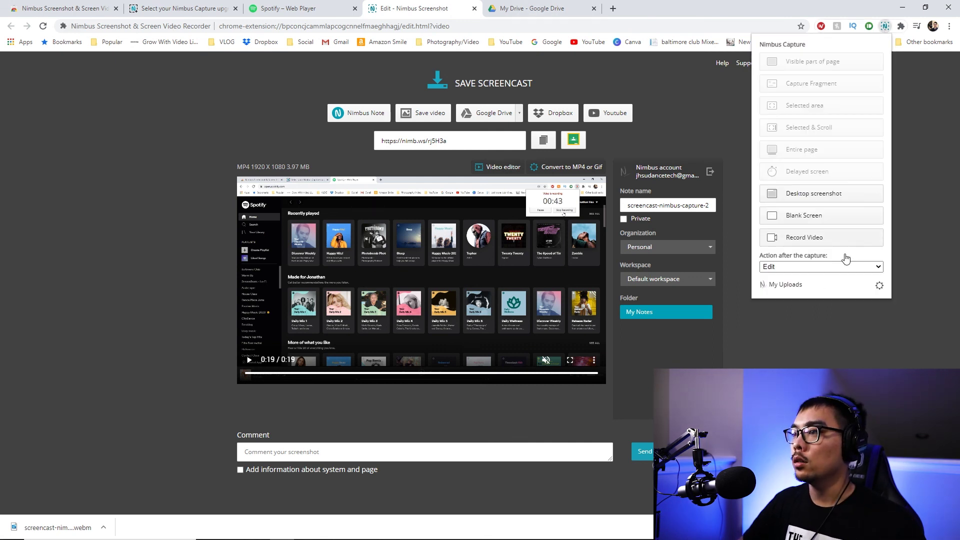
left_click(788, 285)
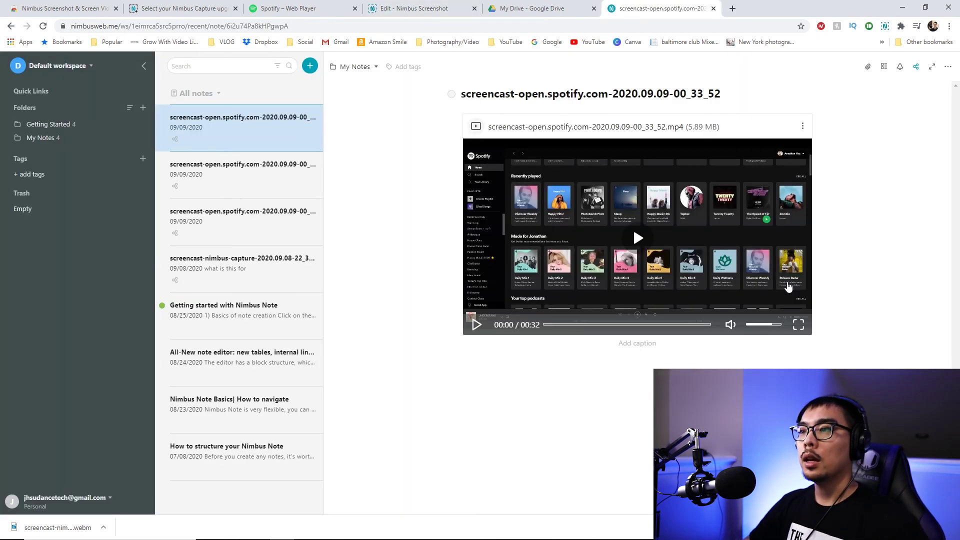
left_click(802, 127)
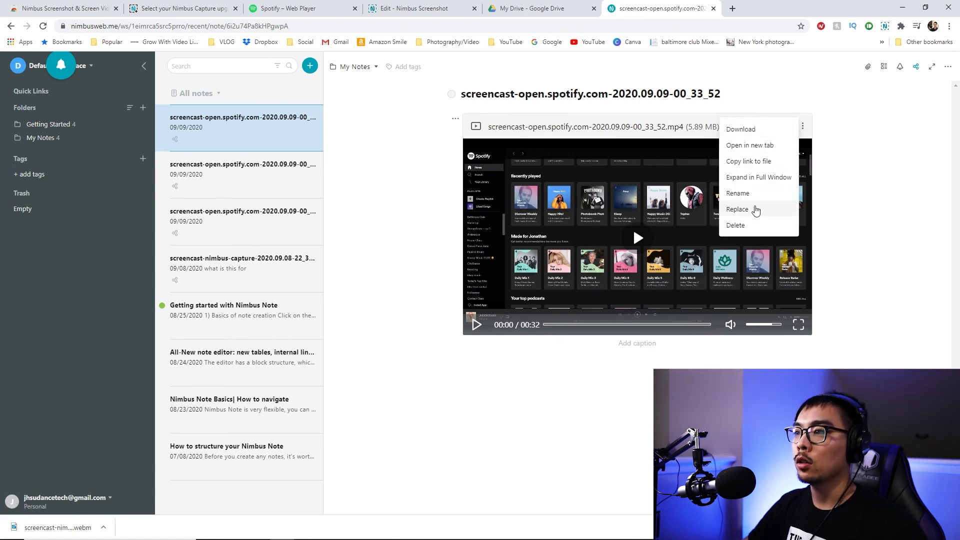
left_click(834, 144)
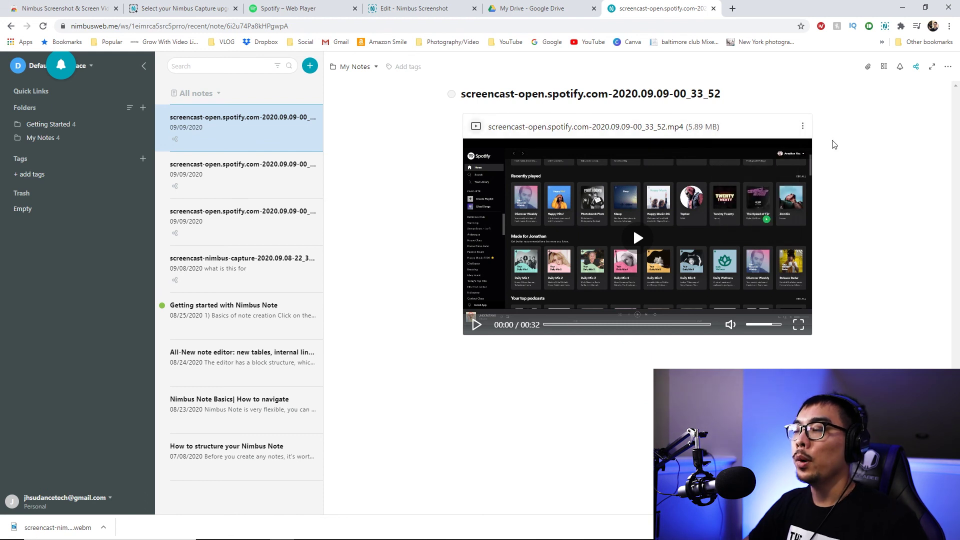
- Give the note a password-protected public link, copy it, and paste it into the incognito window
left_click(916, 69)
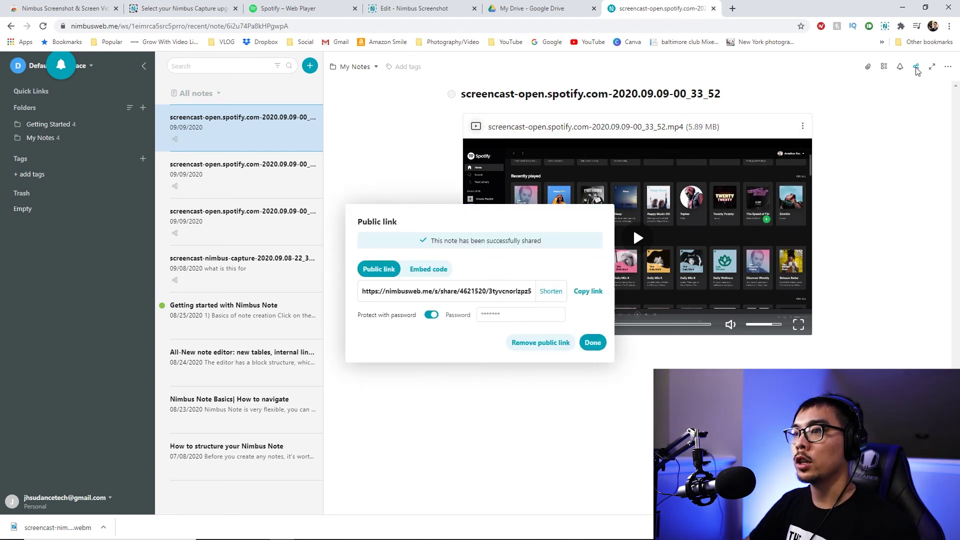
left_click(431, 315)
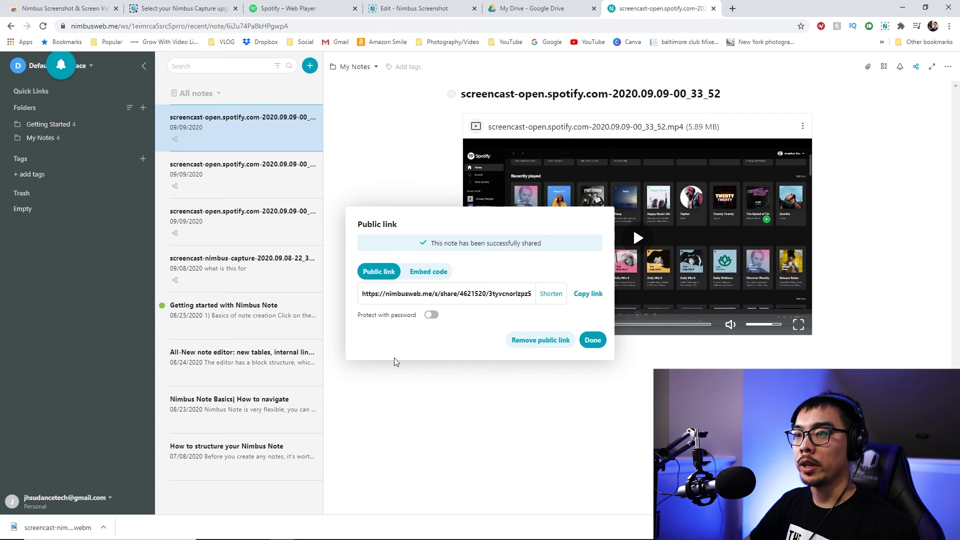
left_click(430, 315)
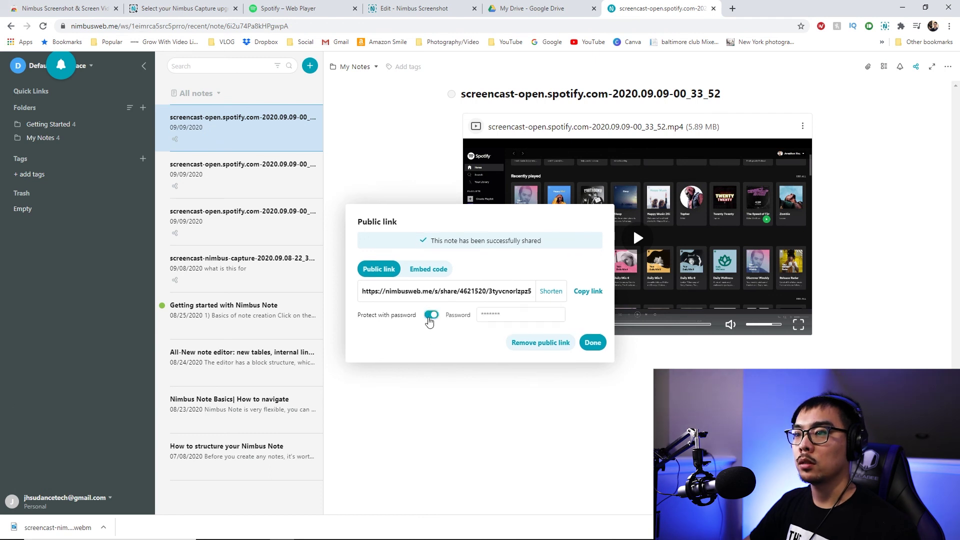
left_click(504, 312)
type("•")
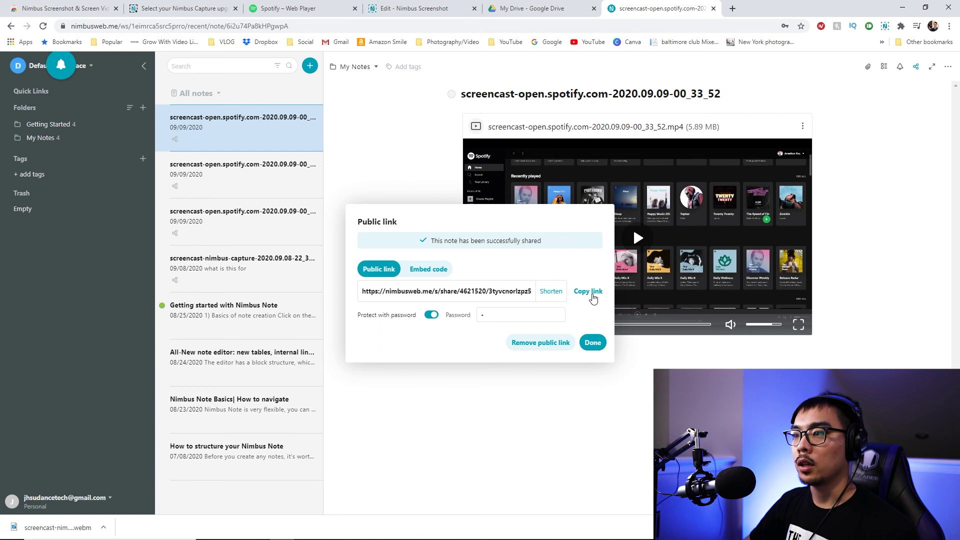
left_click(592, 343)
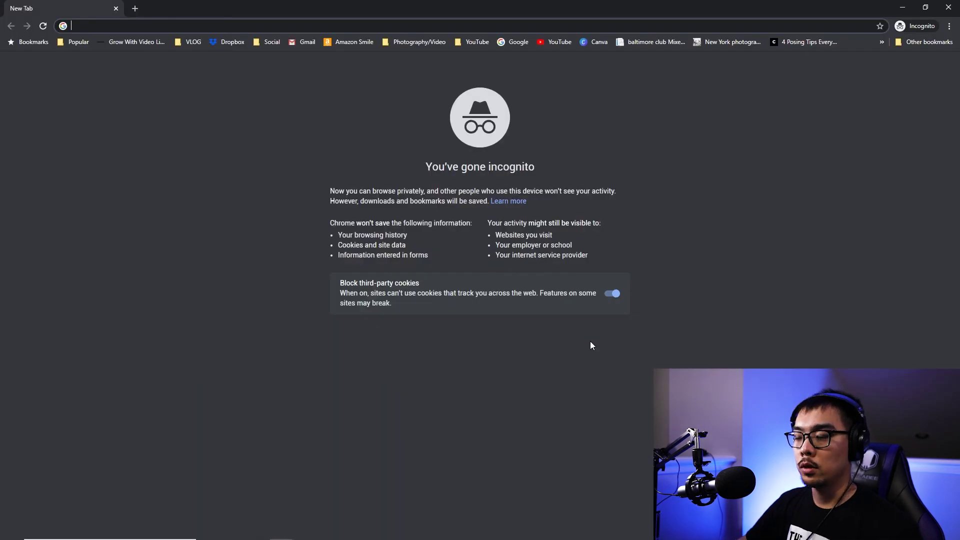
key("ctrl+v")
- Load the shared link and unlock the screencast note by entering its password
key("Return")
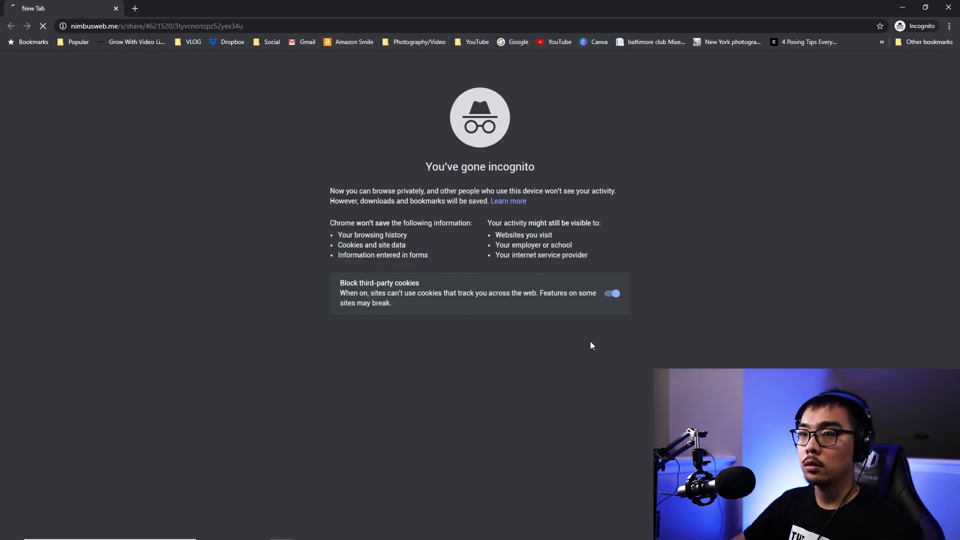
left_click(490, 177)
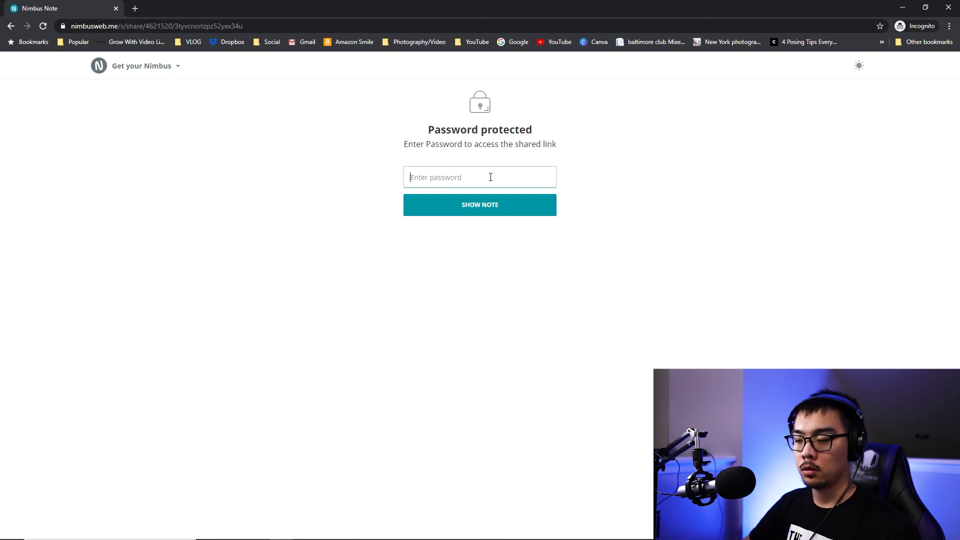
key("ctrl+v")
left_click(485, 205)
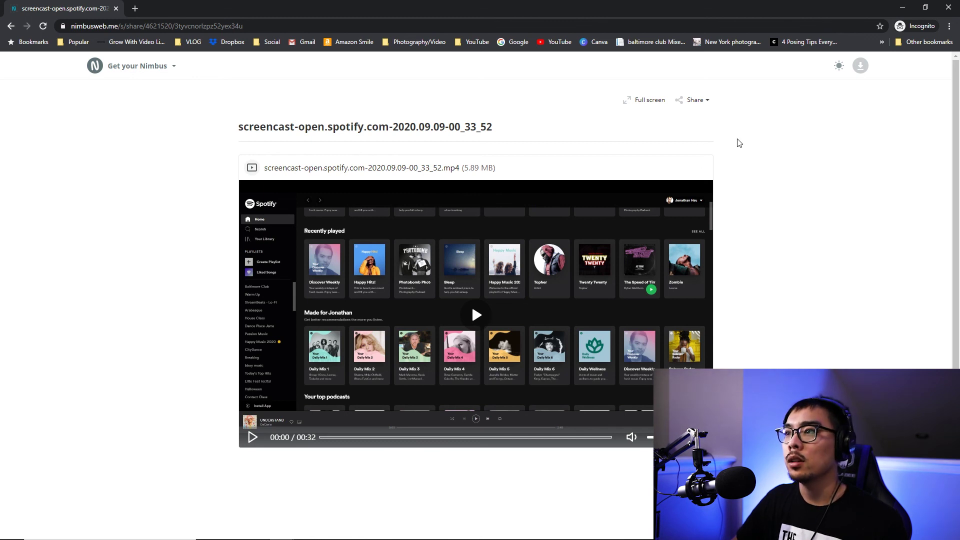
- Review the note's sharing options, then minimize the incognito browser window
left_click(705, 99)
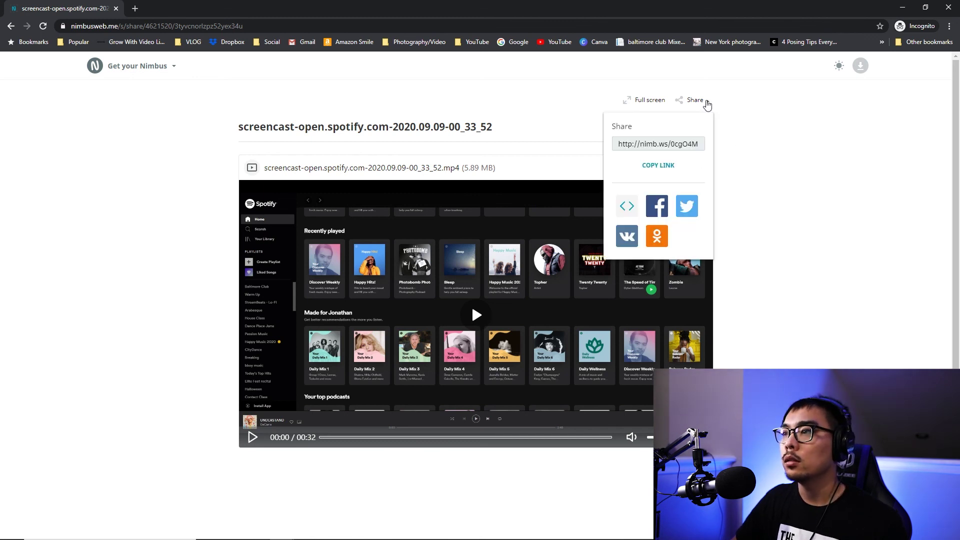
left_click(749, 121)
left_click(906, 13)
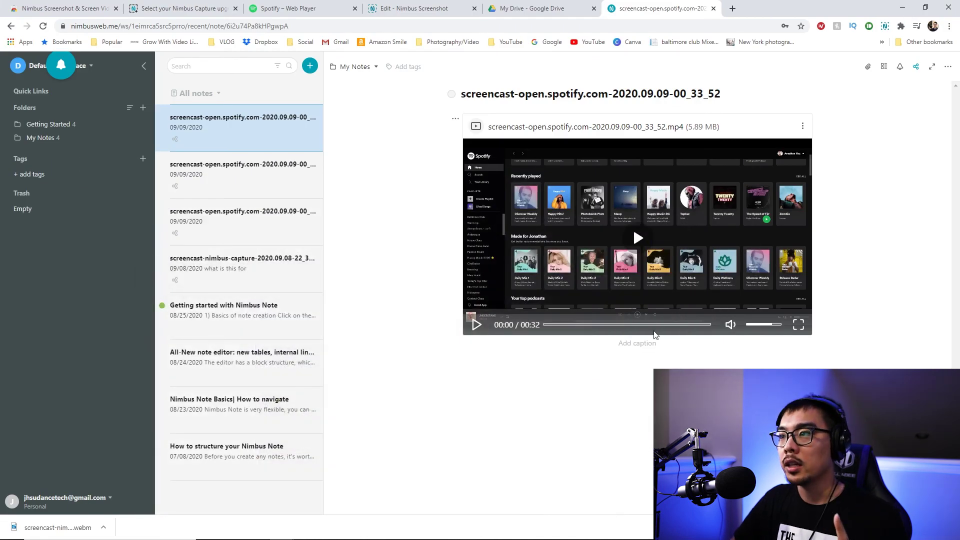
left_click(916, 68)
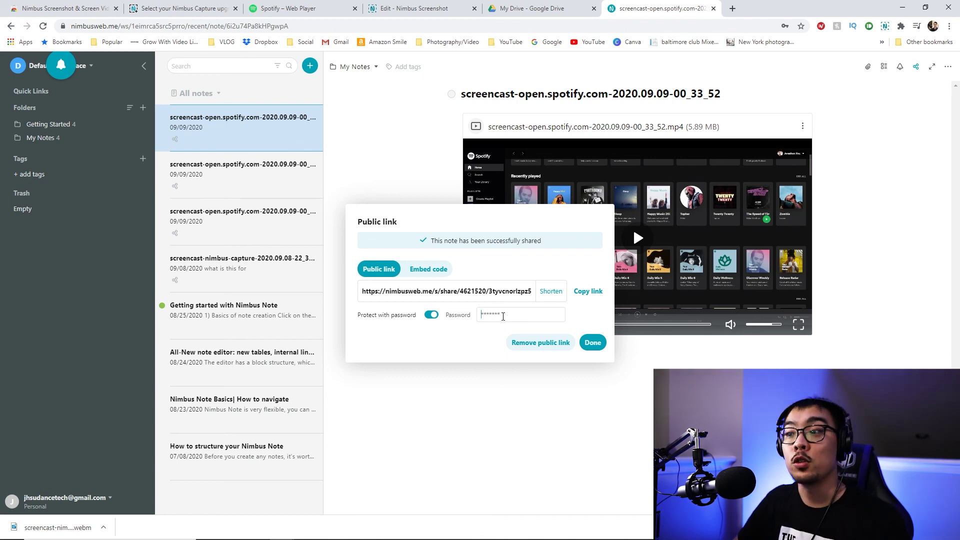
left_click(593, 342)
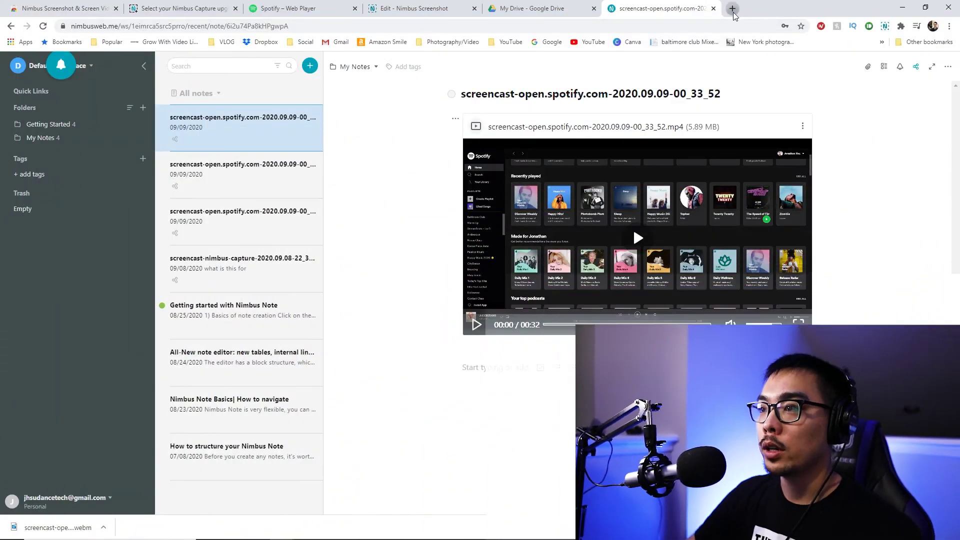
- Search 'handb' in a new Chrome tab and open the handbrake.fr homepage
left_click(733, 9)
type("handb")
key("Return")
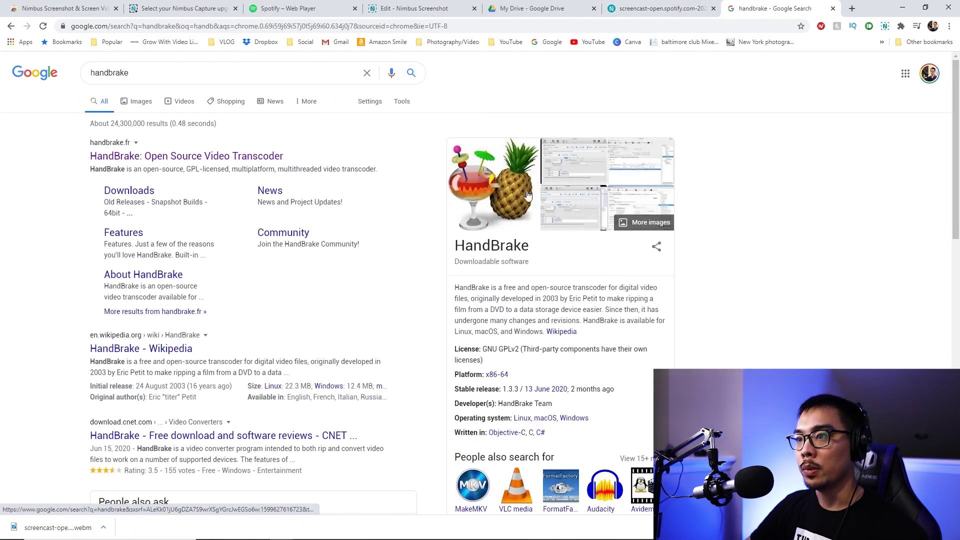
left_click(143, 158)
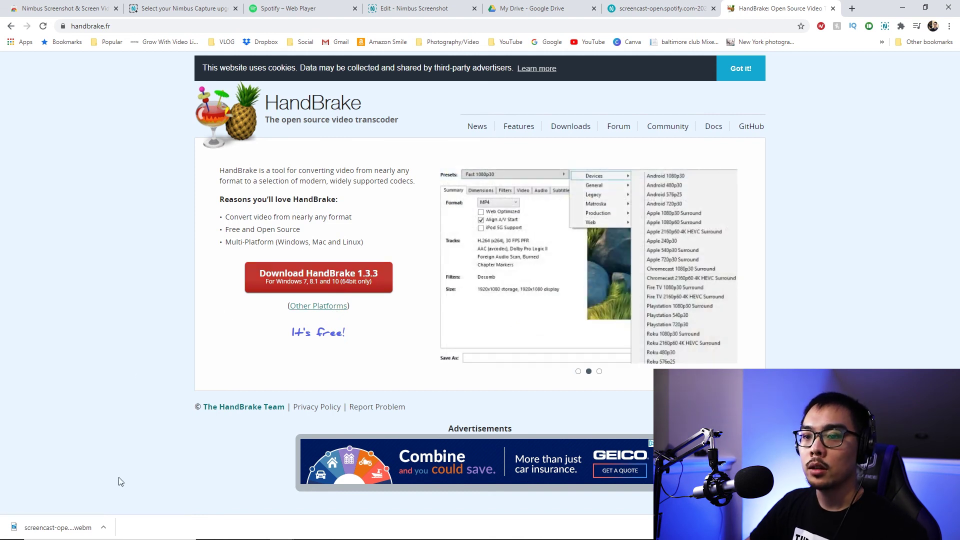
- Launch the HandBrake app from Windows search using 'hand'
left_click(94, 531)
type("hand")
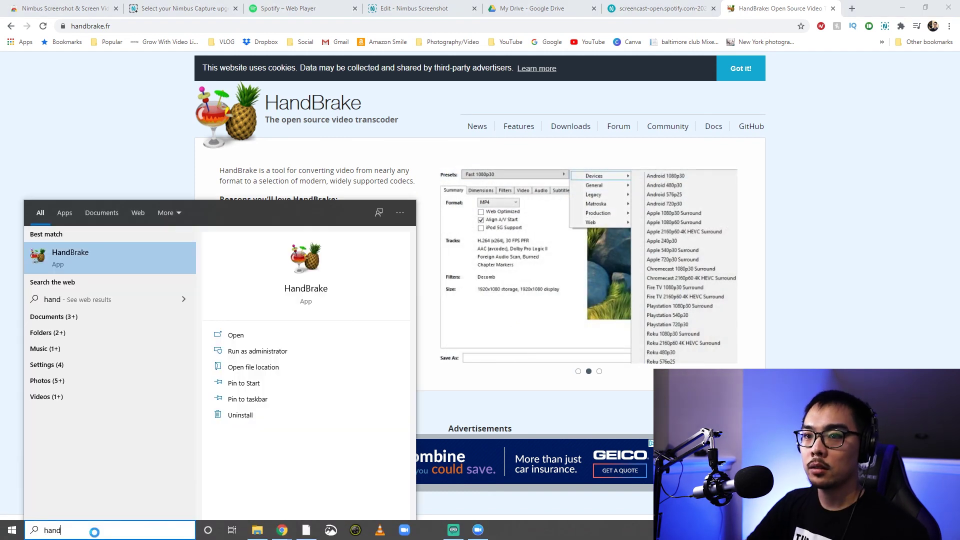
key("Return")
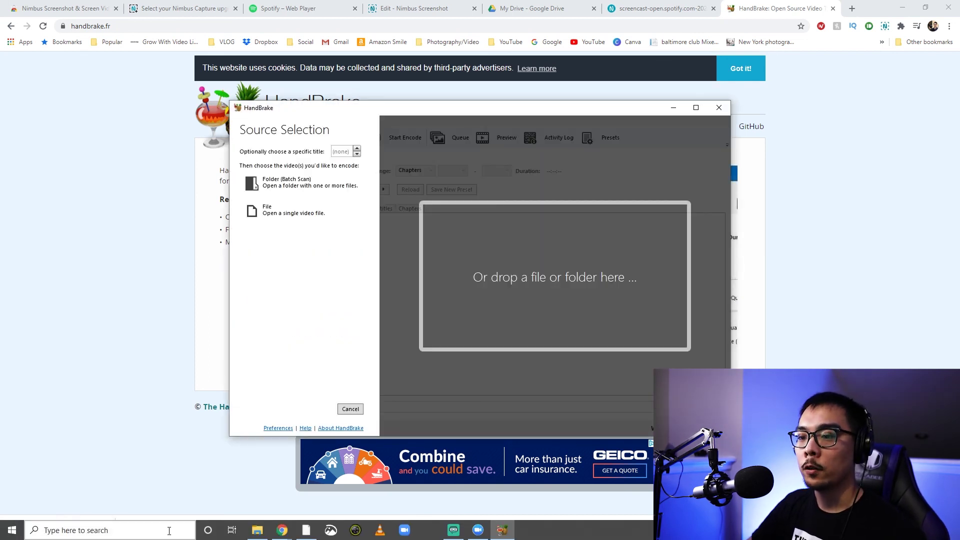
- Drag the downloaded screencast .webm from Downloads into HandBrake as the source video
left_click(257, 531)
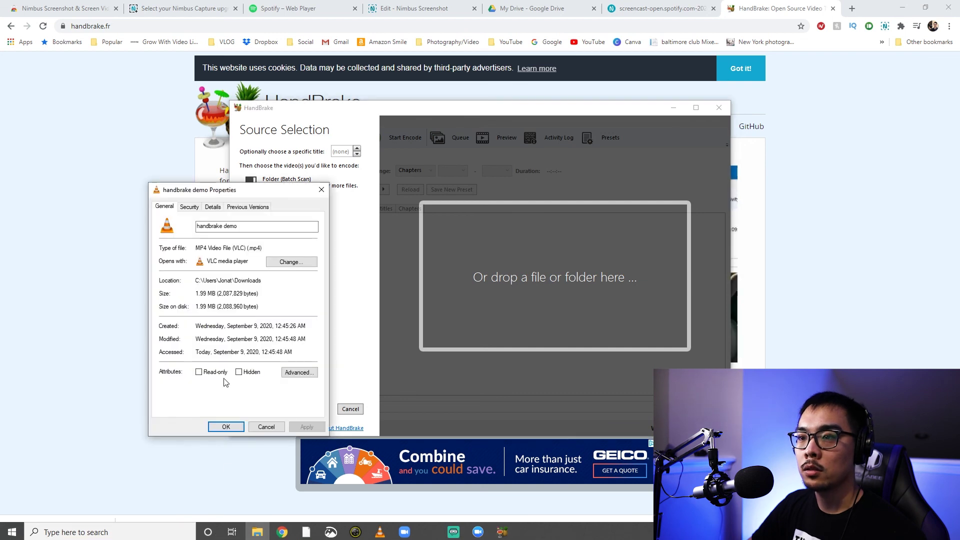
left_click(322, 190)
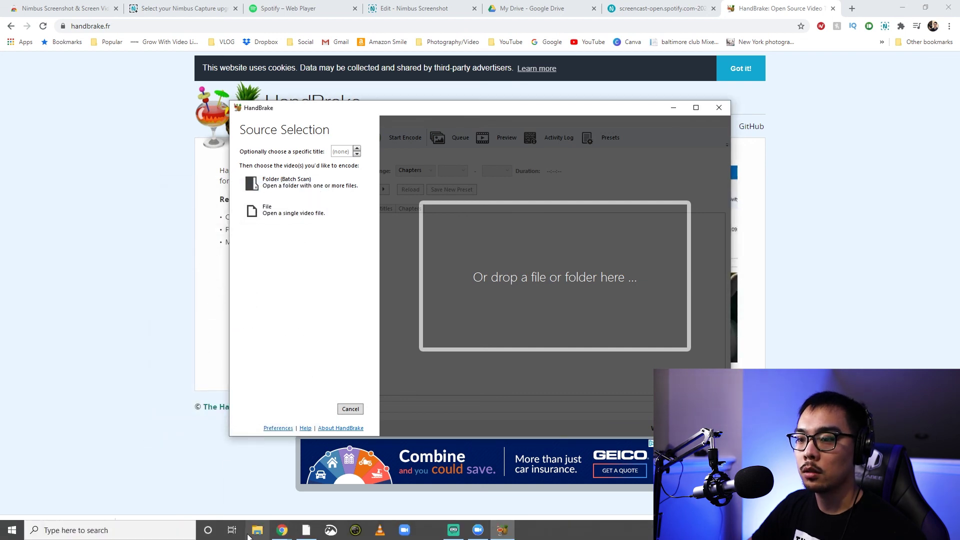
left_click(257, 530)
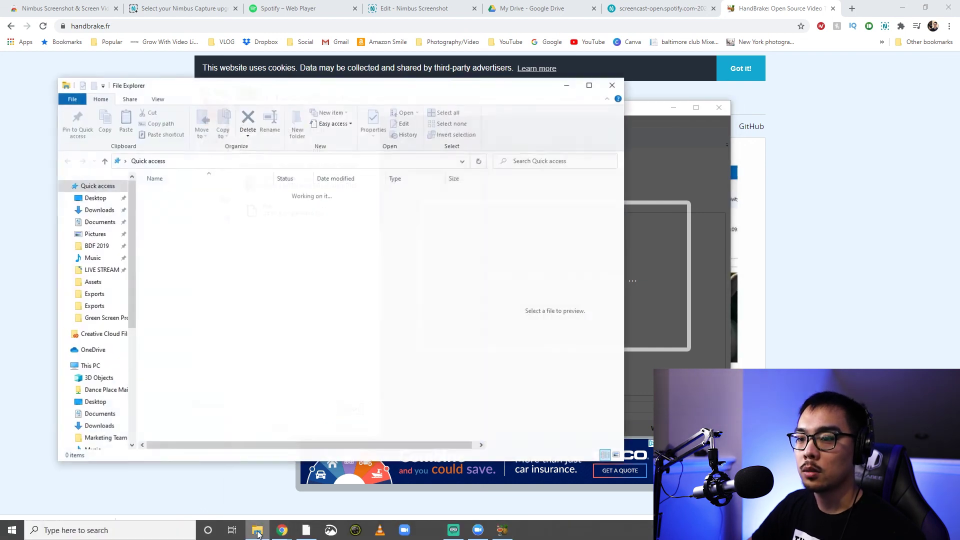
left_click(97, 209)
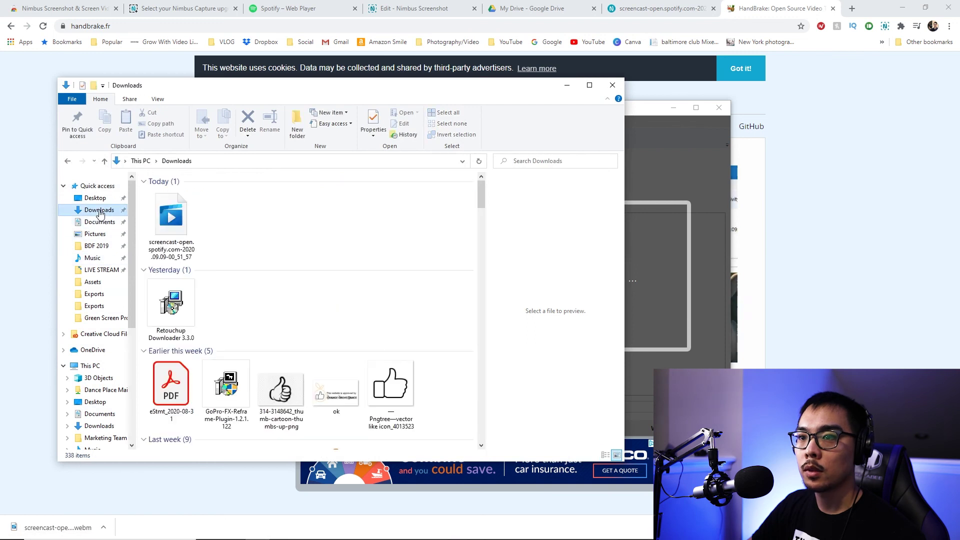
left_click(183, 225)
left_click_drag(174, 223, 637, 253)
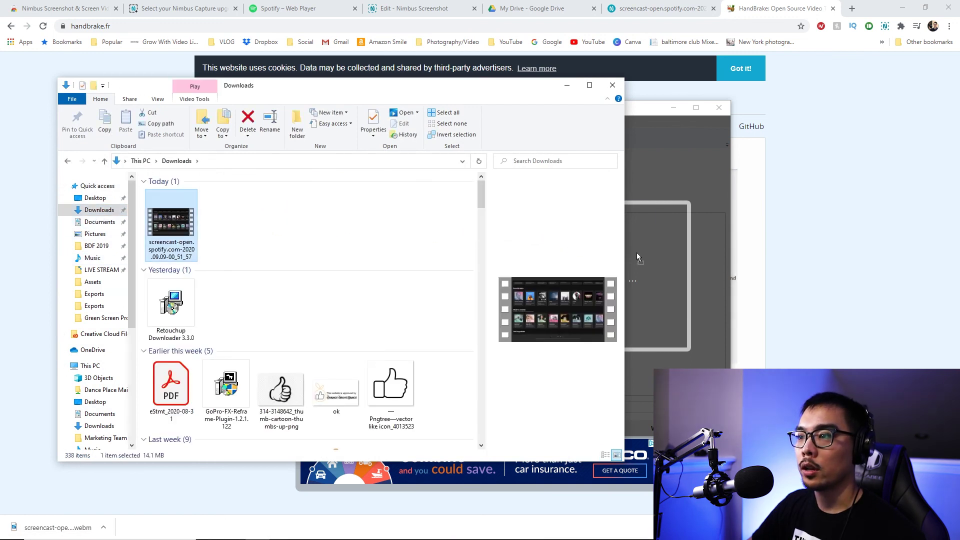
left_click(567, 85)
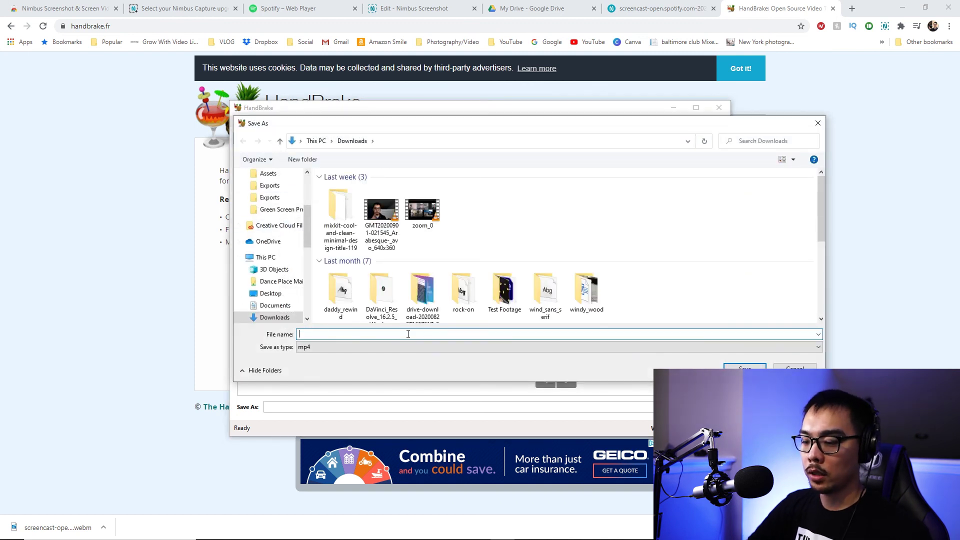
- Save output as 'handbrake demo' in Downloads, keep MP4 with Web Optimized on, and start encoding
type("rake demo")
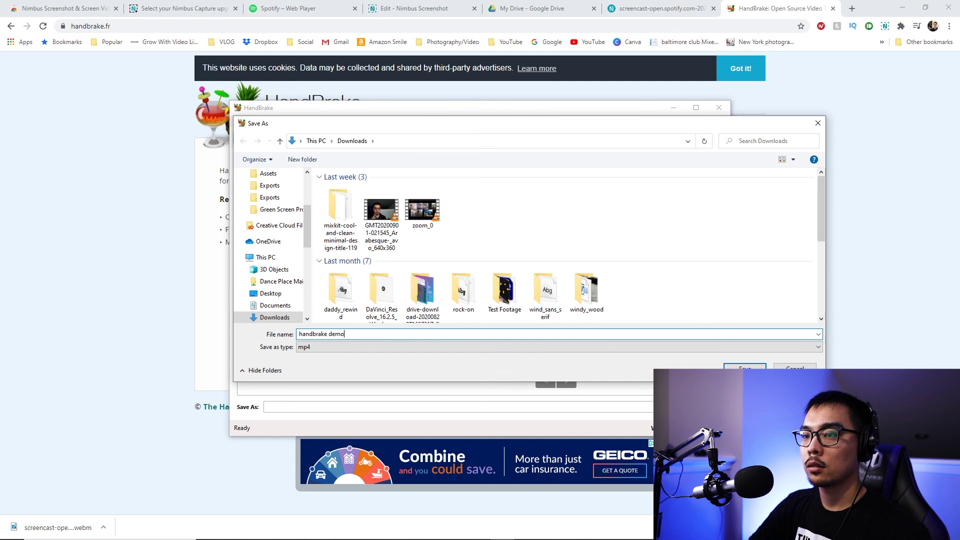
left_click(744, 366)
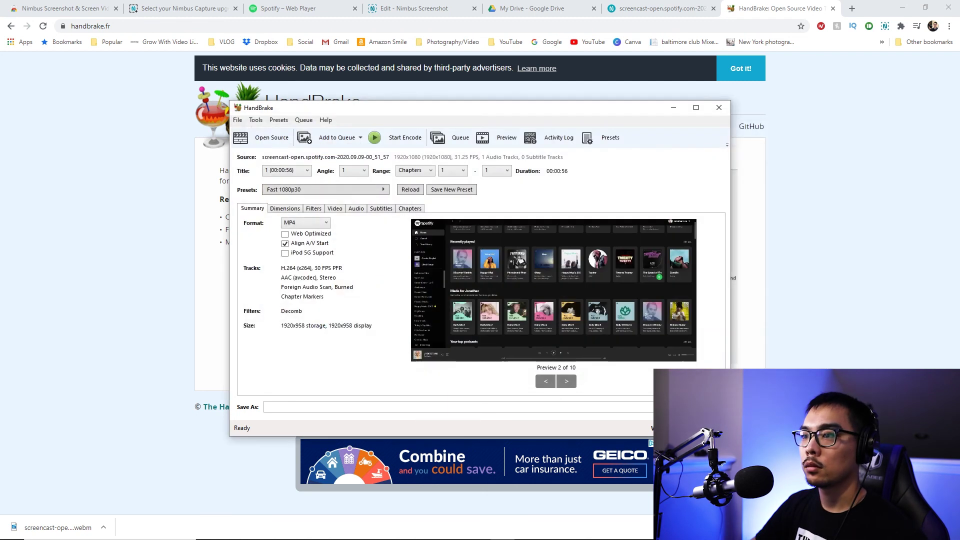
left_click(314, 225)
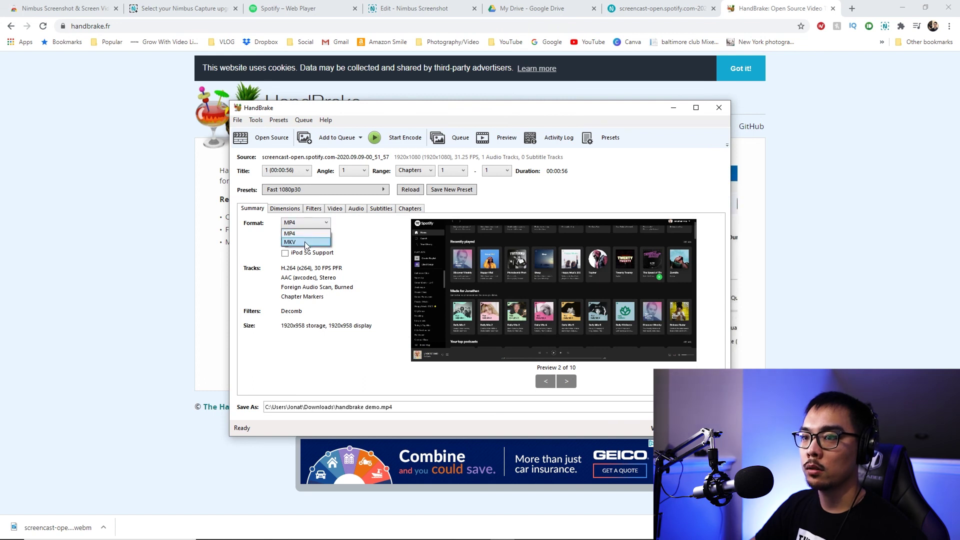
left_click(310, 233)
left_click(317, 223)
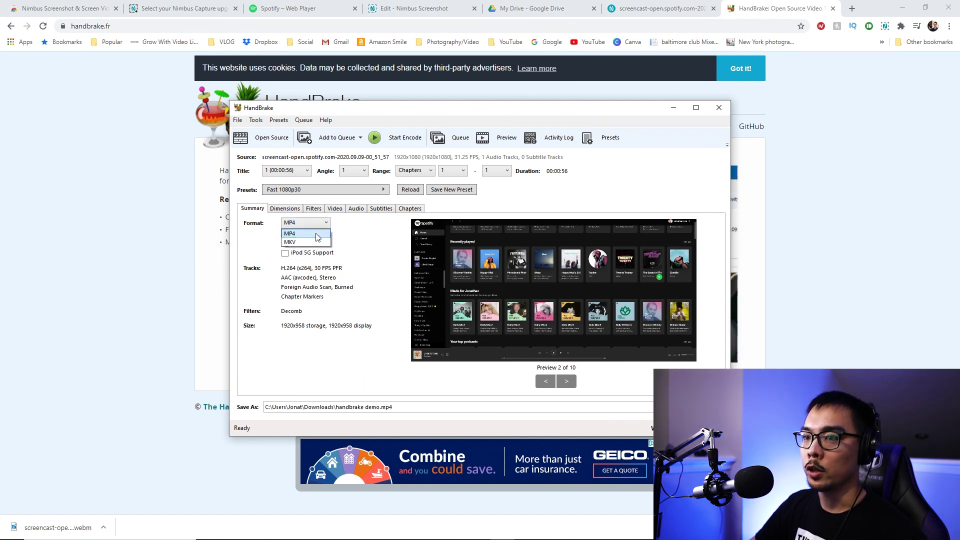
left_click(325, 234)
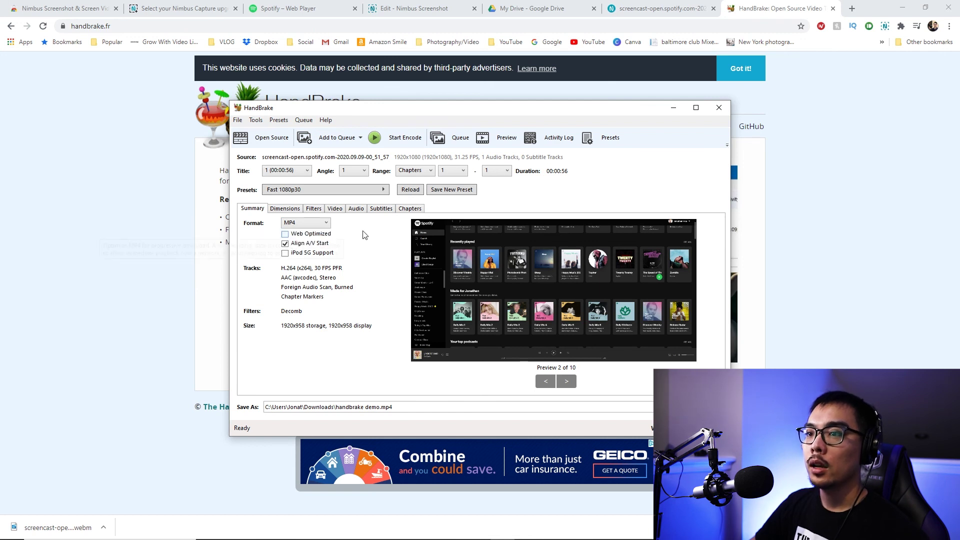
left_click(386, 138)
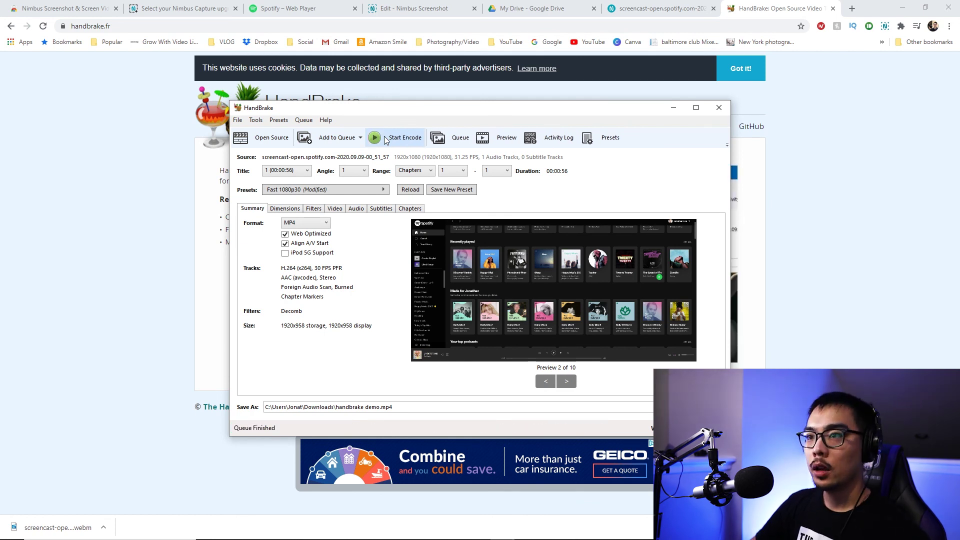
- Open Downloads in File Explorer and select the 2.30 MB 'handbrake demo' MP4
mouse_move(245, 538)
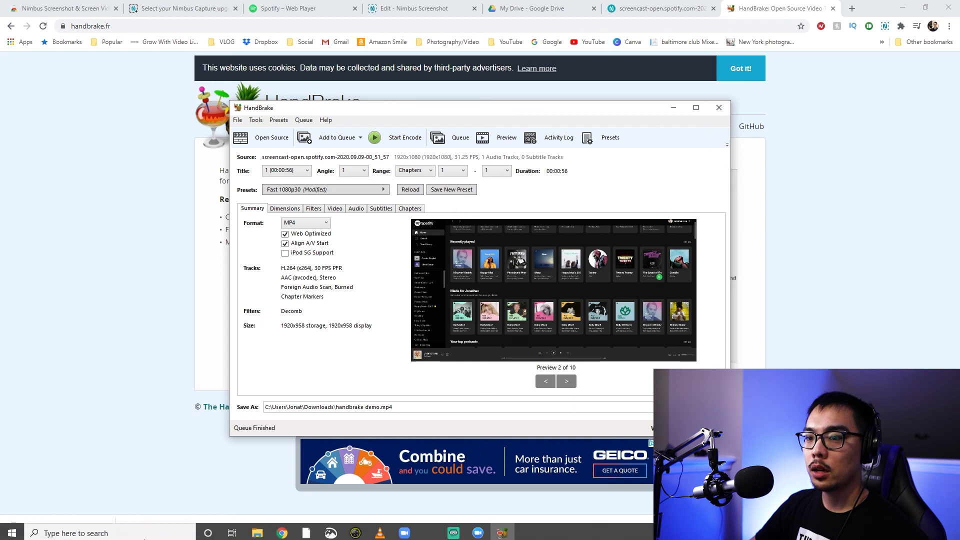
left_click(257, 530)
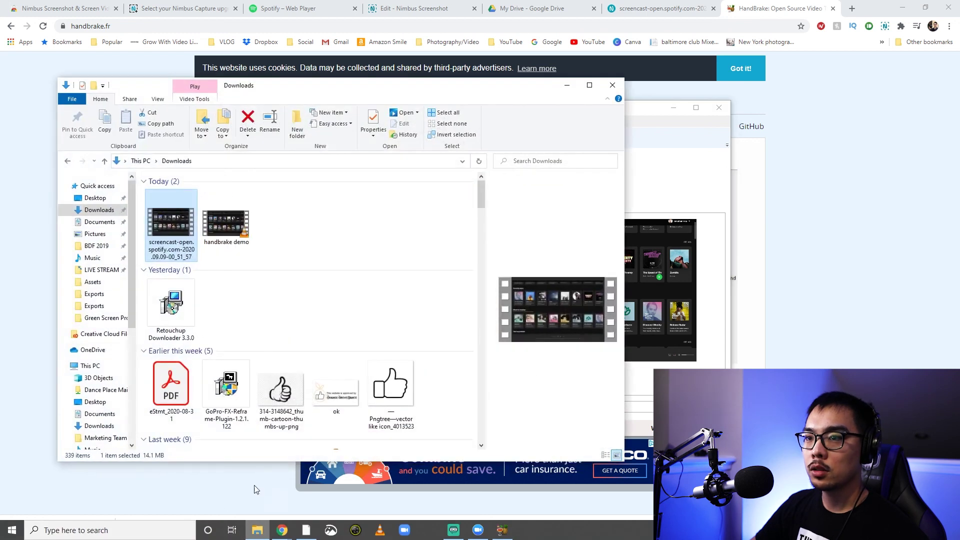
left_click(228, 224)
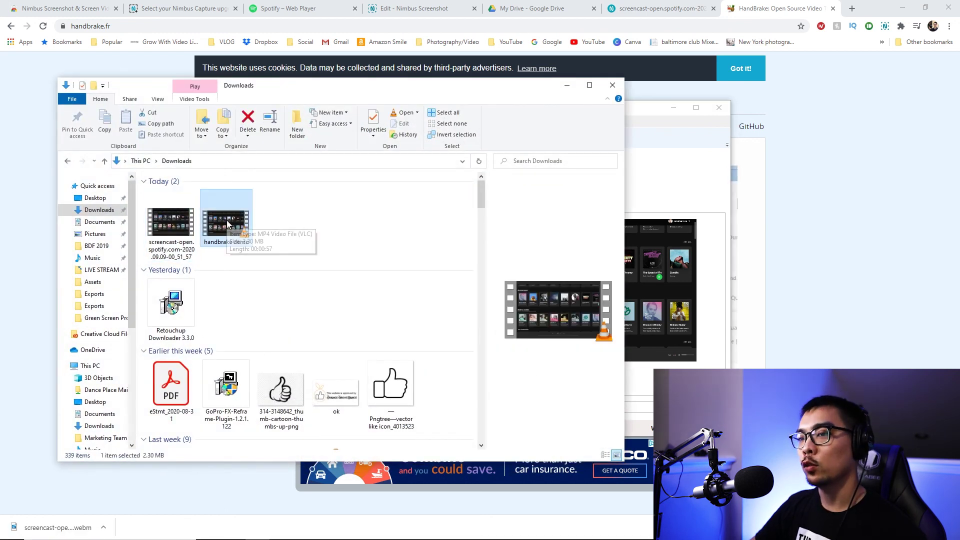